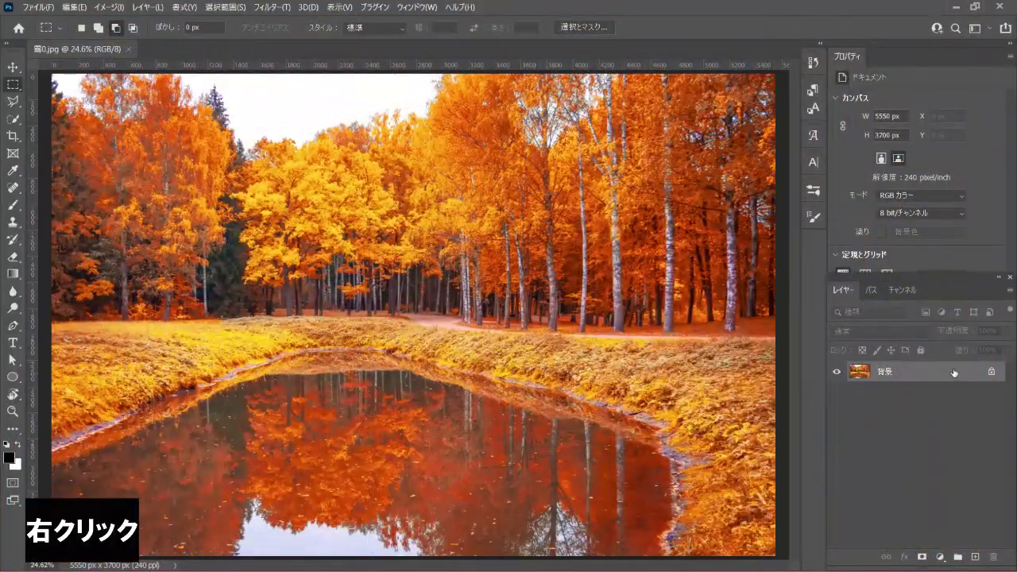
# Convert the Background layer to smart object レイヤー 0 and duplicate it as レイヤー 0 のコピー.
pyautogui.rightClick(955, 373)
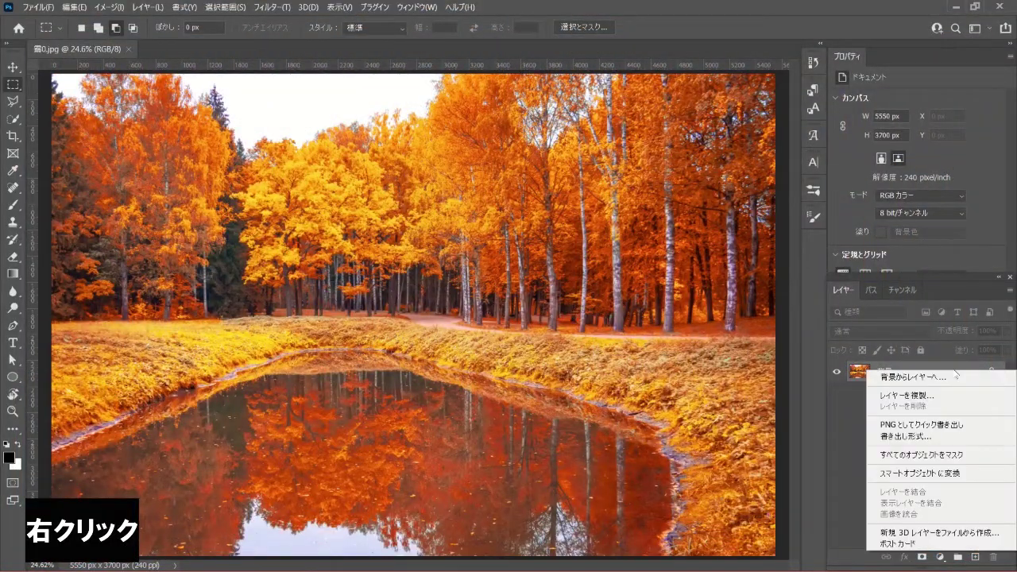
pyautogui.click(973, 474)
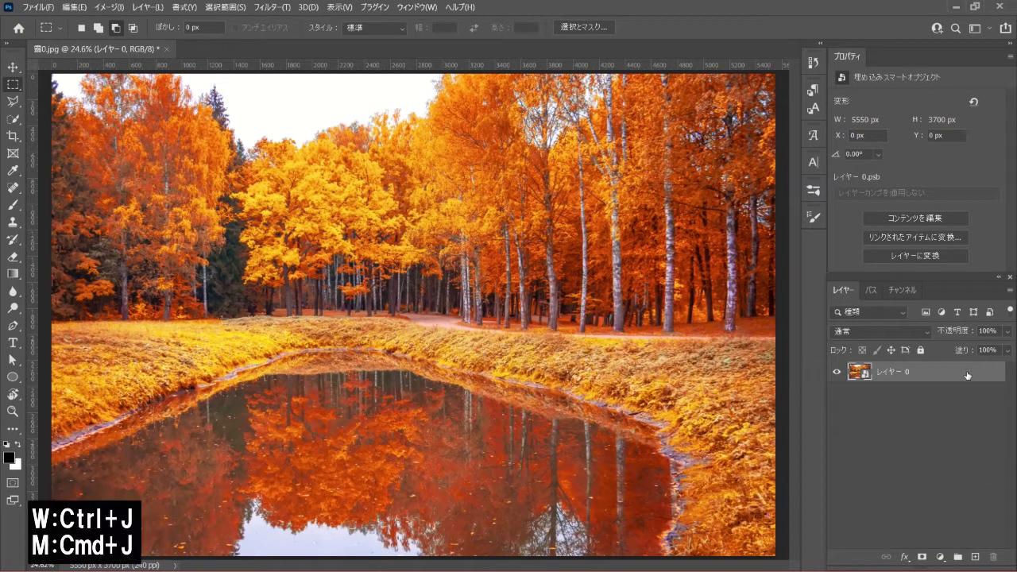
pyautogui.hotkey('ctrl', 'j')
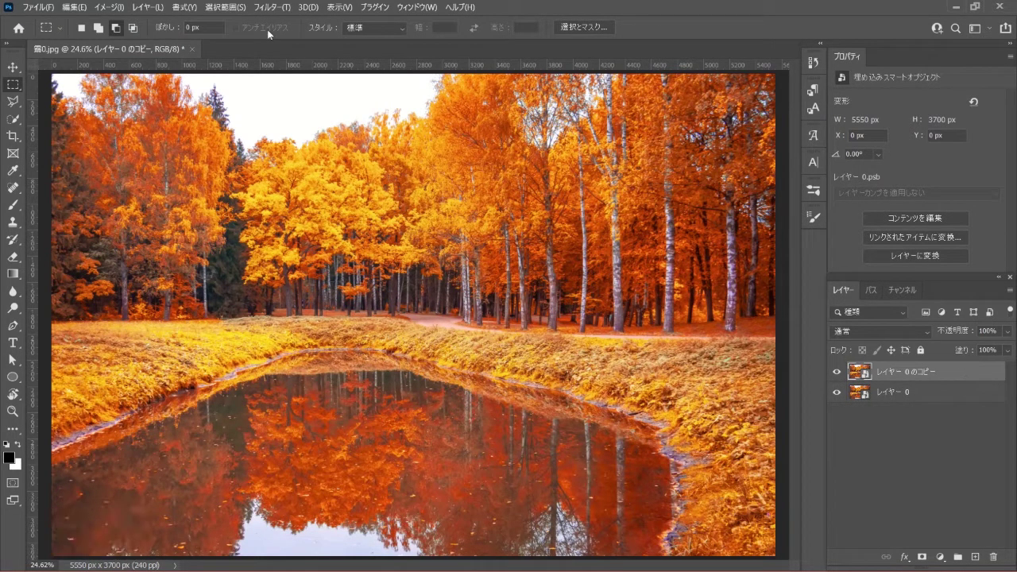
# Open the Camera Raw Filter on the copy layer with the Basic panel expanded.
pyautogui.click(272, 7)
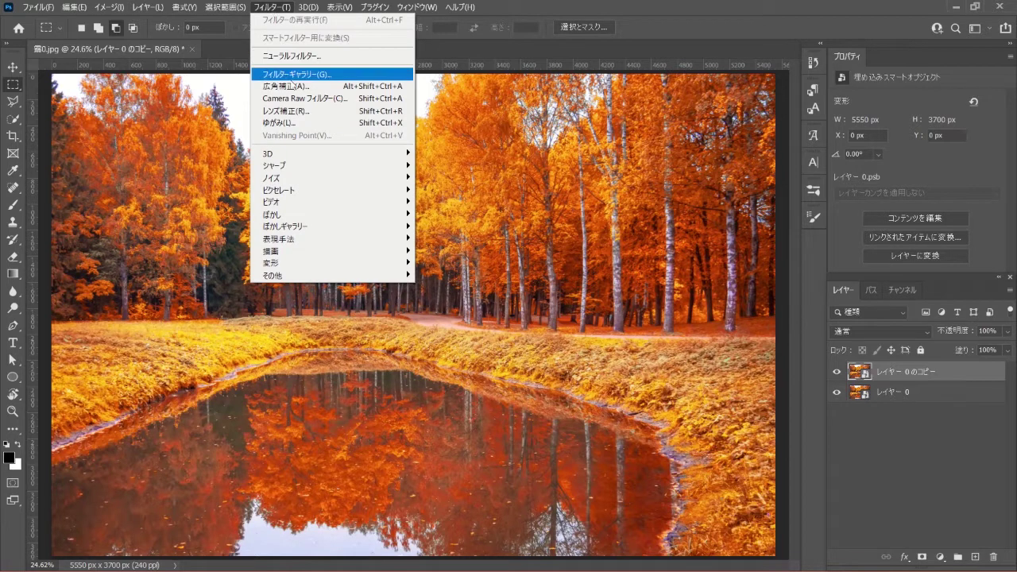
pyautogui.click(349, 98)
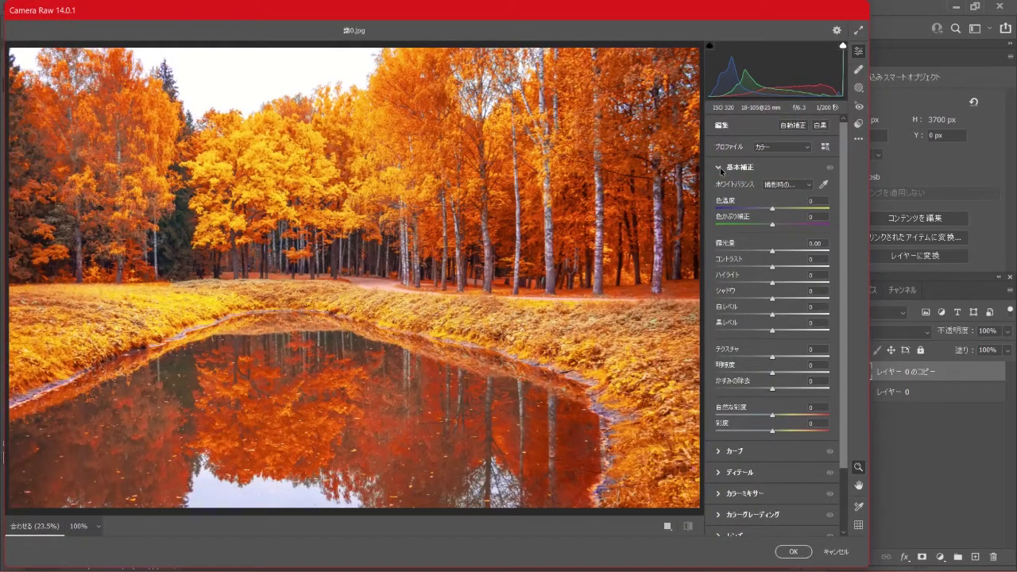
pyautogui.click(721, 169)
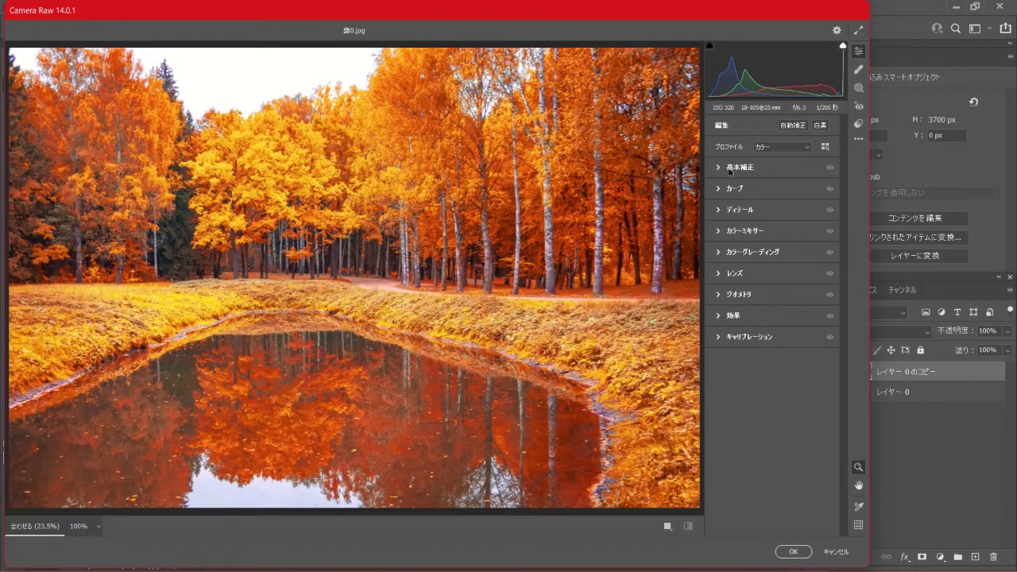
pyautogui.click(717, 167)
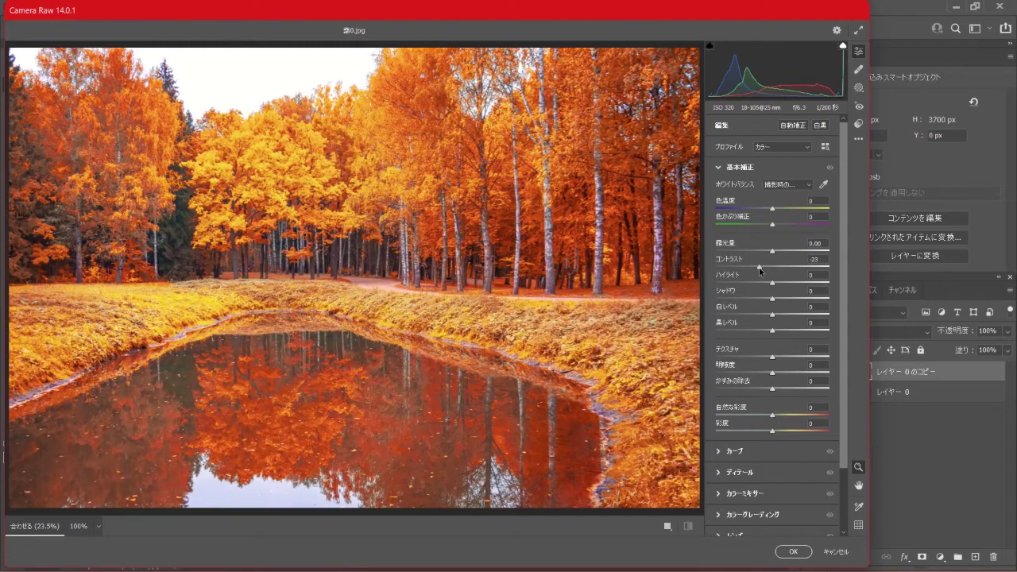
# Set Contrast -100, Highlights +10, Shadows +21, Clarity +41 and Dehaze -100.
pyautogui.moveTo(772, 267); pyautogui.dragTo(716, 268)
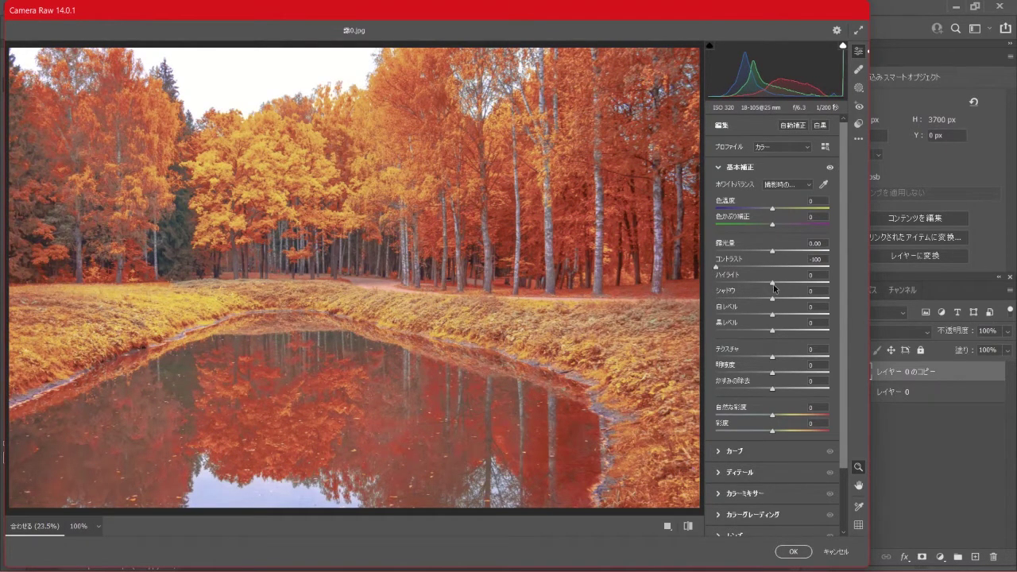
pyautogui.moveTo(775, 286); pyautogui.dragTo(781, 287)
pyautogui.moveTo(775, 302); pyautogui.dragTo(786, 301)
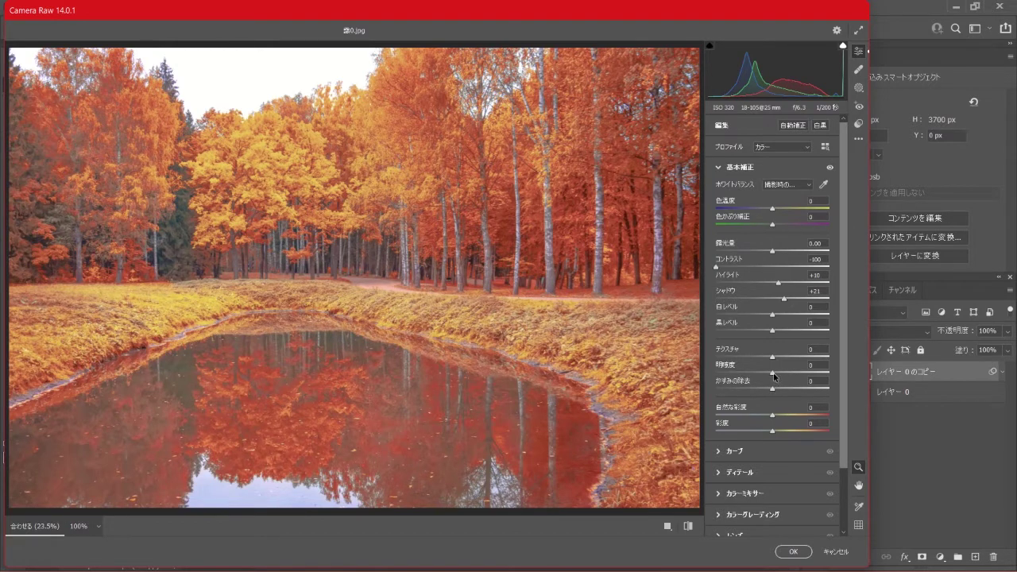
pyautogui.moveTo(774, 374); pyautogui.dragTo(796, 371)
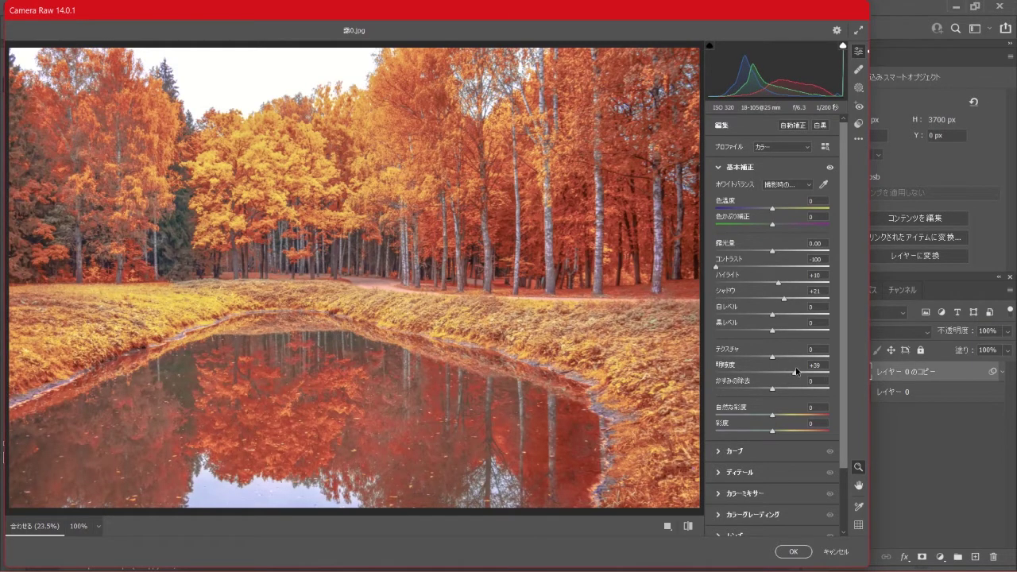
pyautogui.moveTo(797, 371); pyautogui.dragTo(798, 371)
pyautogui.moveTo(773, 388); pyautogui.dragTo(716, 389)
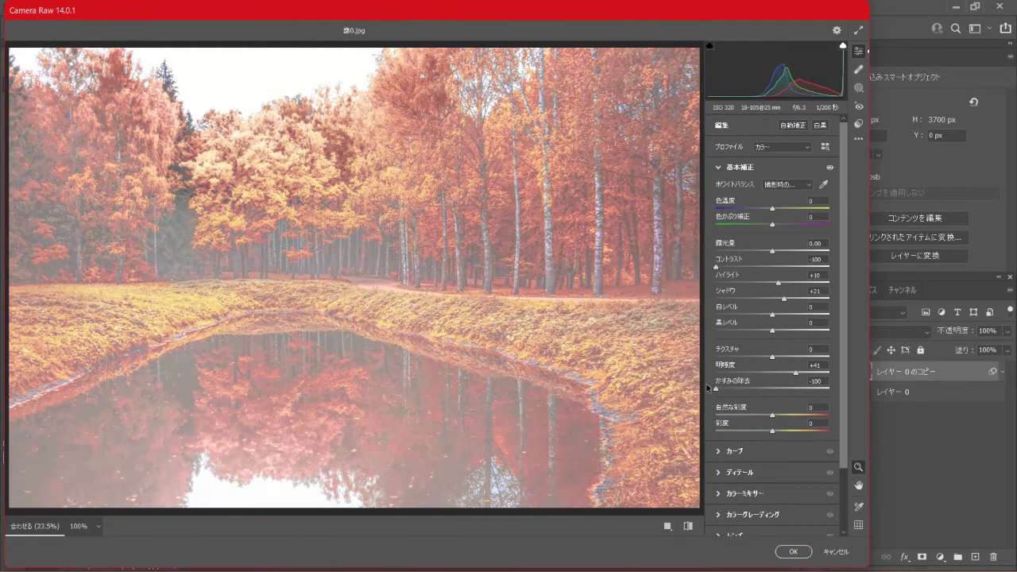
# Set Grain to 70 in the Camera Raw Effects panel and apply the filter.
pyautogui.click(718, 168)
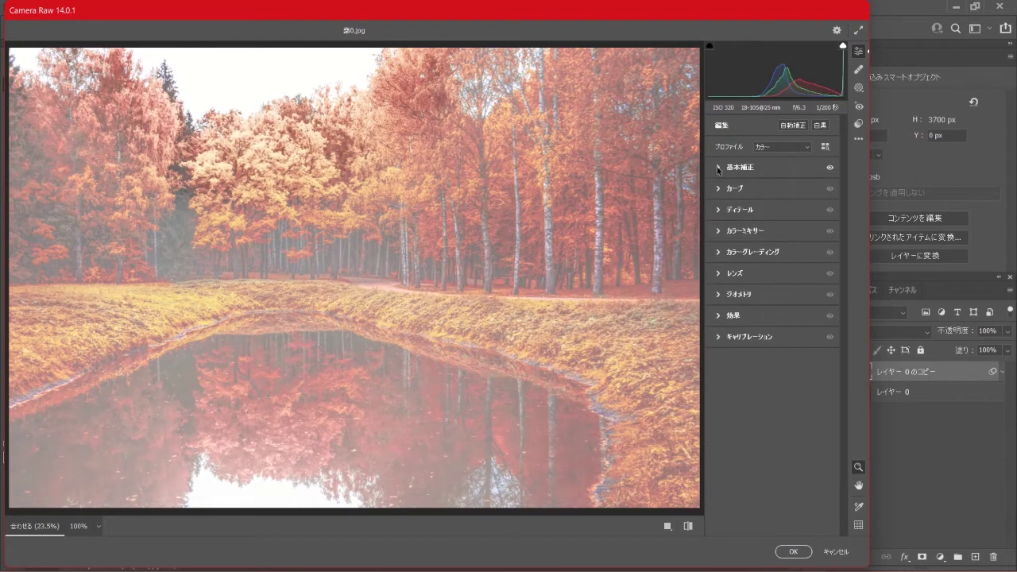
pyautogui.click(720, 318)
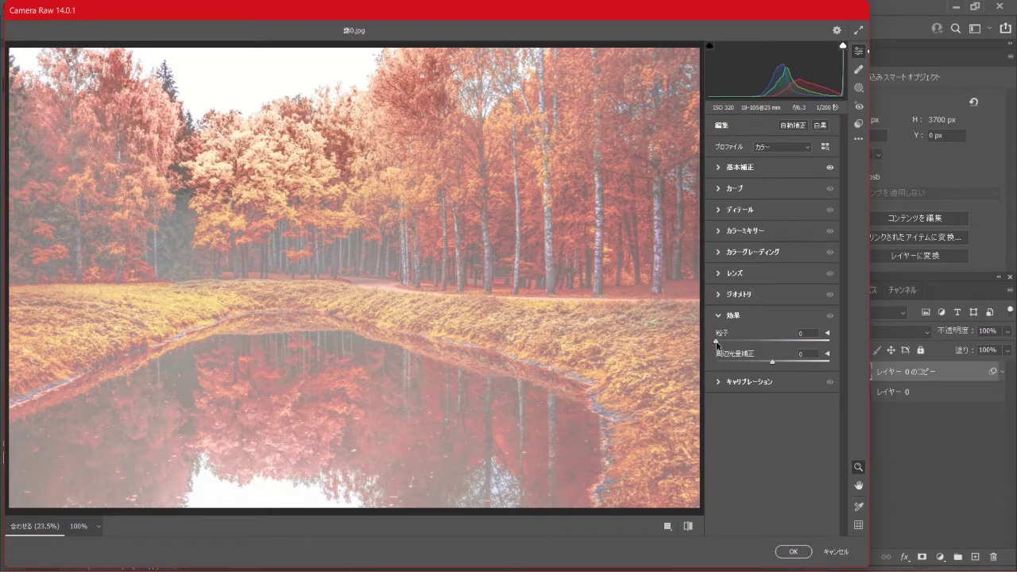
pyautogui.moveTo(717, 343); pyautogui.dragTo(794, 343)
pyautogui.click(793, 552)
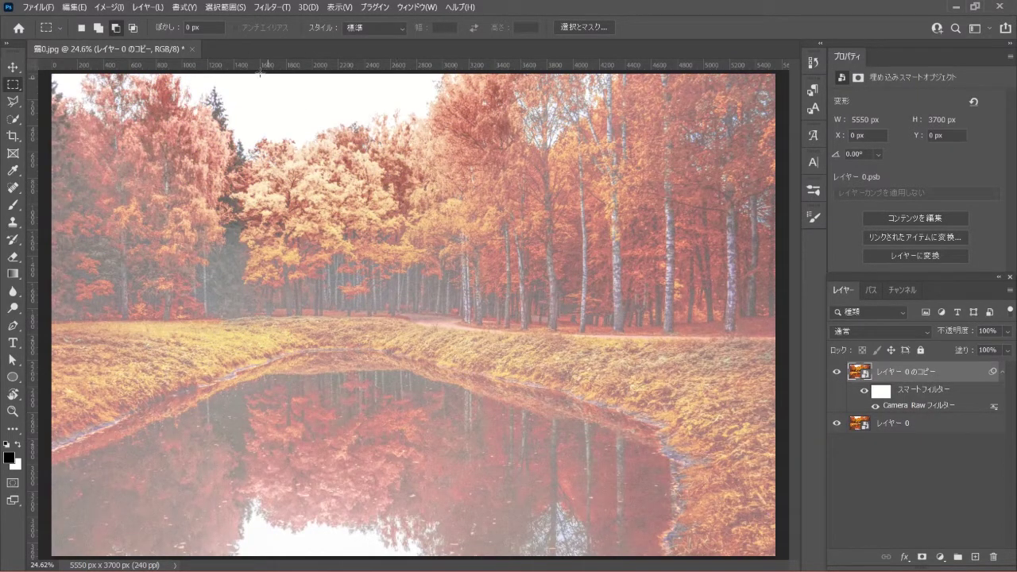
# Apply a second Camera Raw filter with Clarity -21 and Dehaze -59.
pyautogui.click(269, 8)
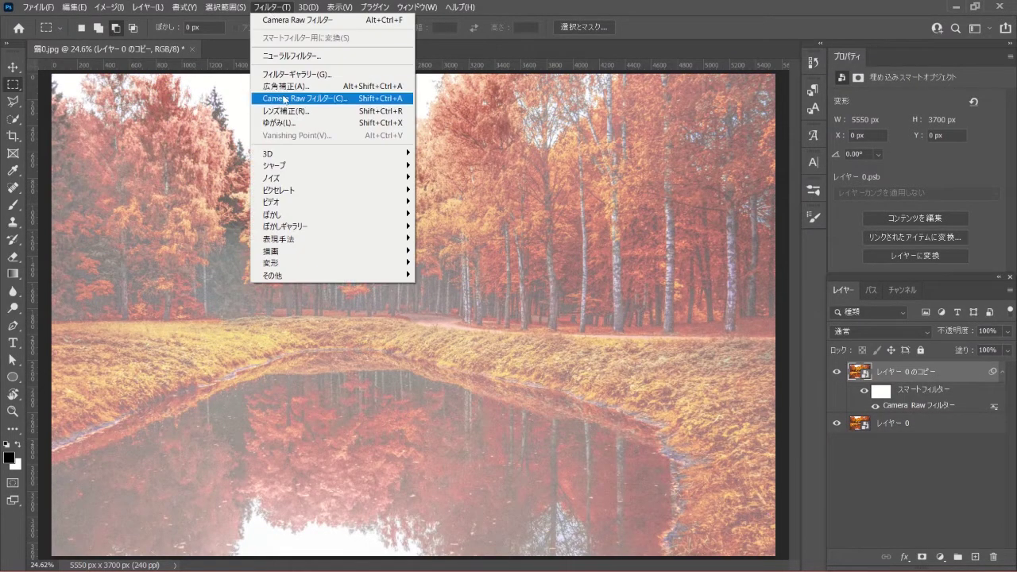
pyautogui.click(347, 98)
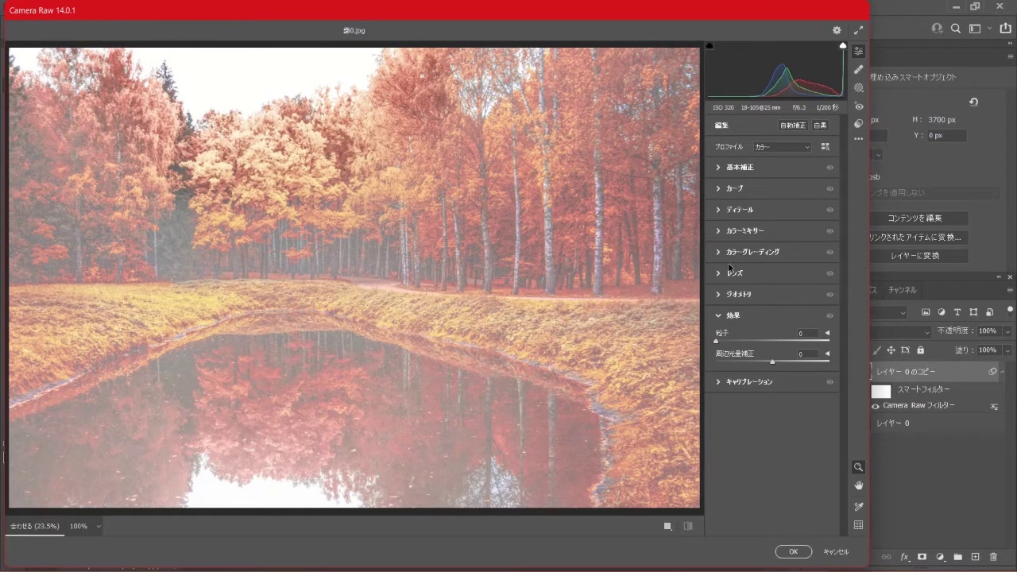
pyautogui.click(719, 315)
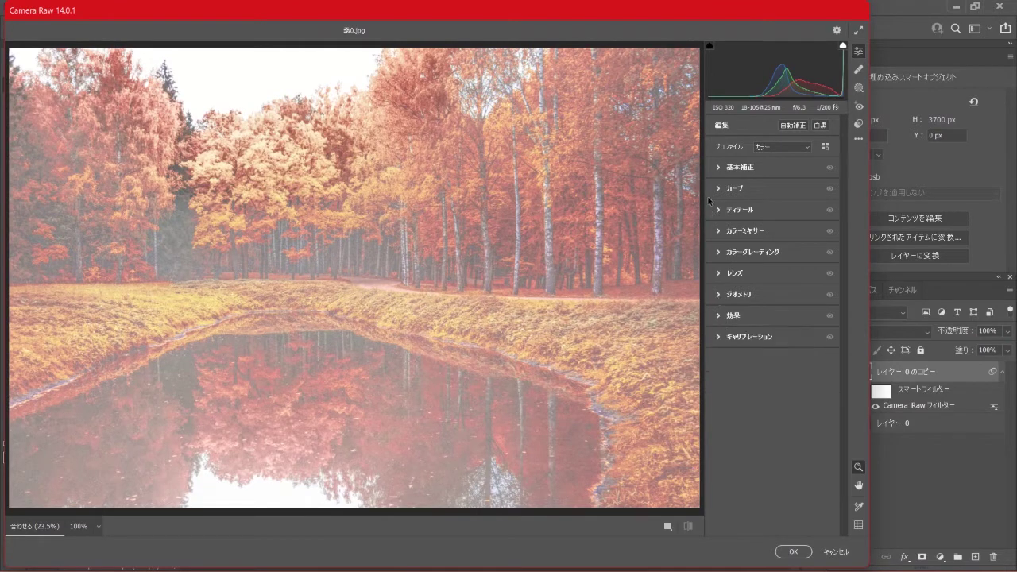
pyautogui.click(719, 168)
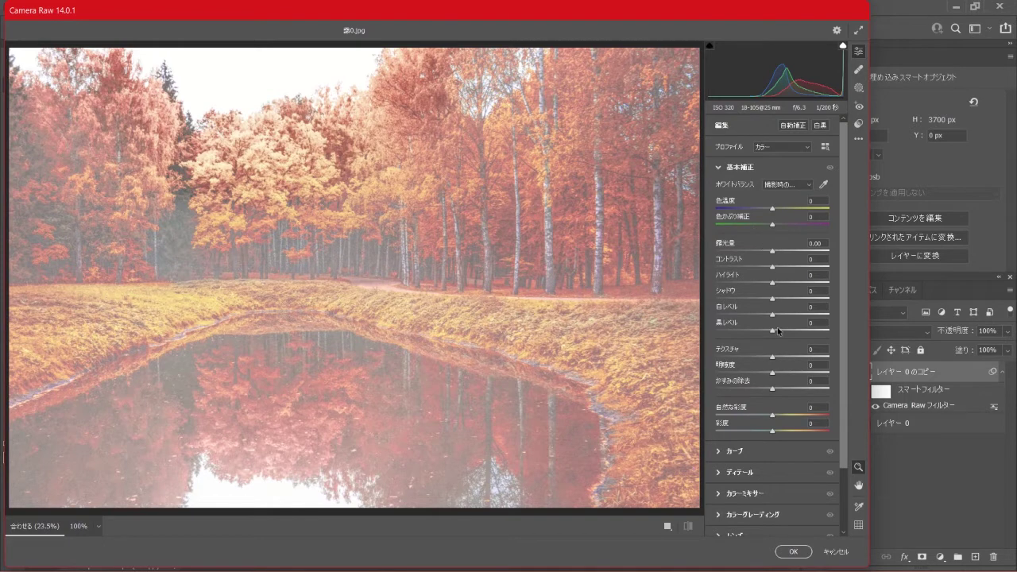
pyautogui.moveTo(774, 376); pyautogui.dragTo(761, 377)
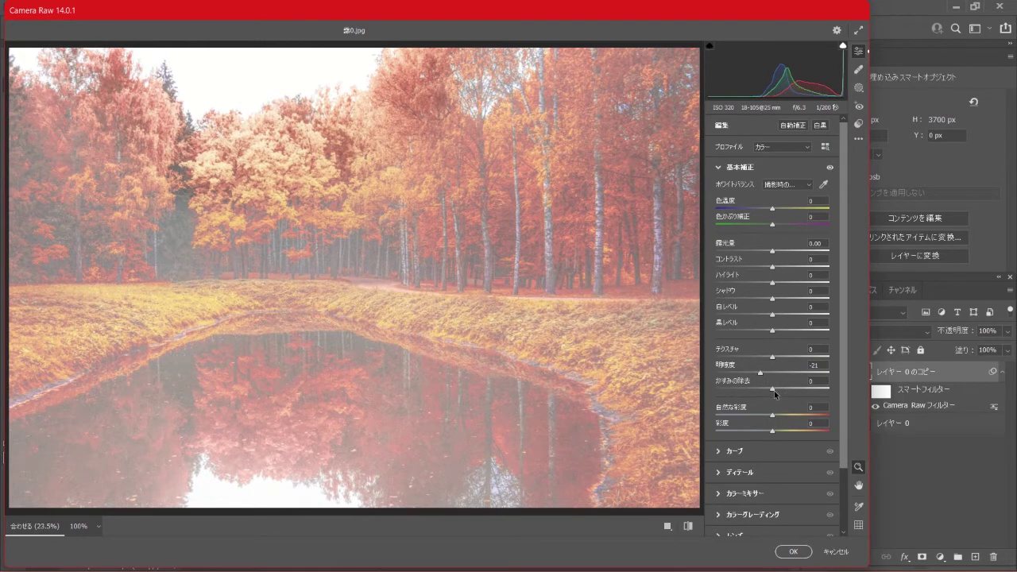
pyautogui.moveTo(774, 390); pyautogui.dragTo(740, 392)
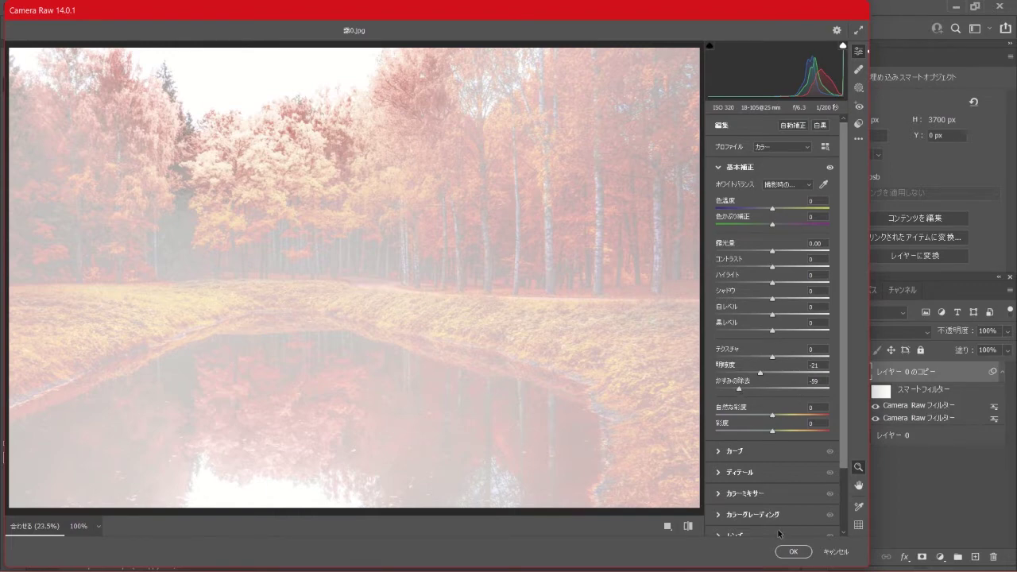
pyautogui.click(793, 551)
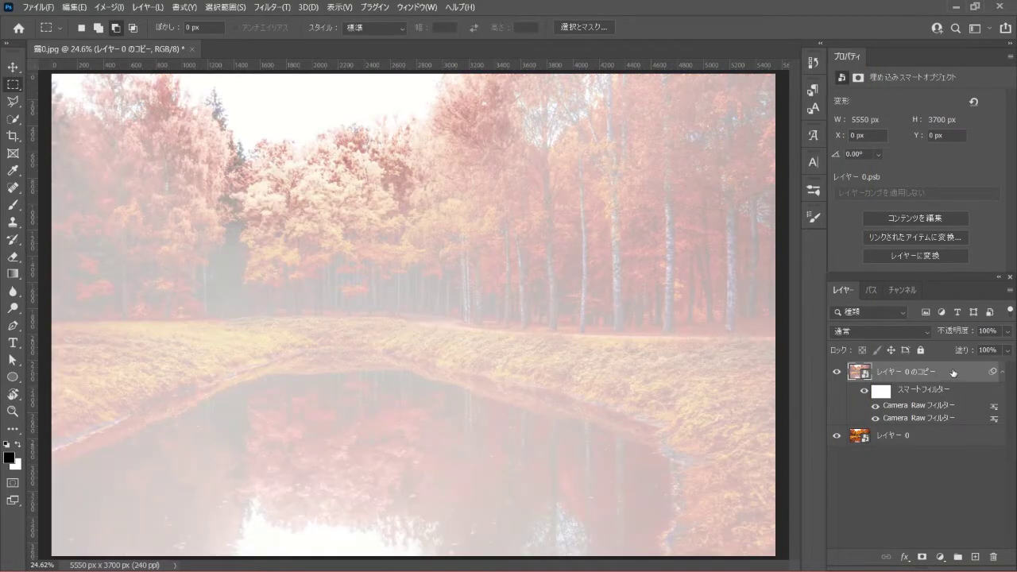
# Add a white mask to the copy layer and select the Gradient tool with default black/white colours.
pyautogui.click(922, 557)
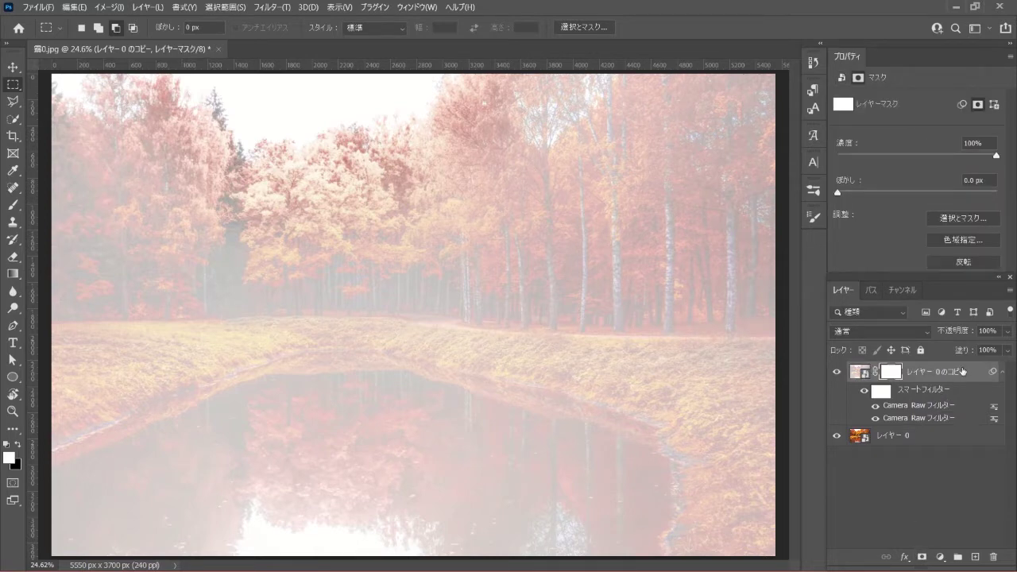
pyautogui.click(13, 274)
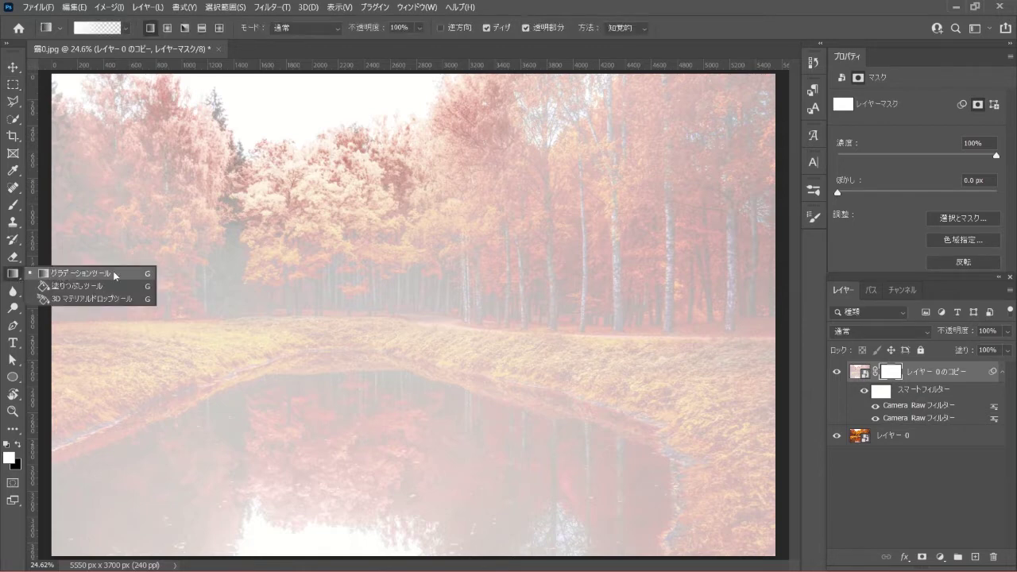
pyautogui.click(114, 274)
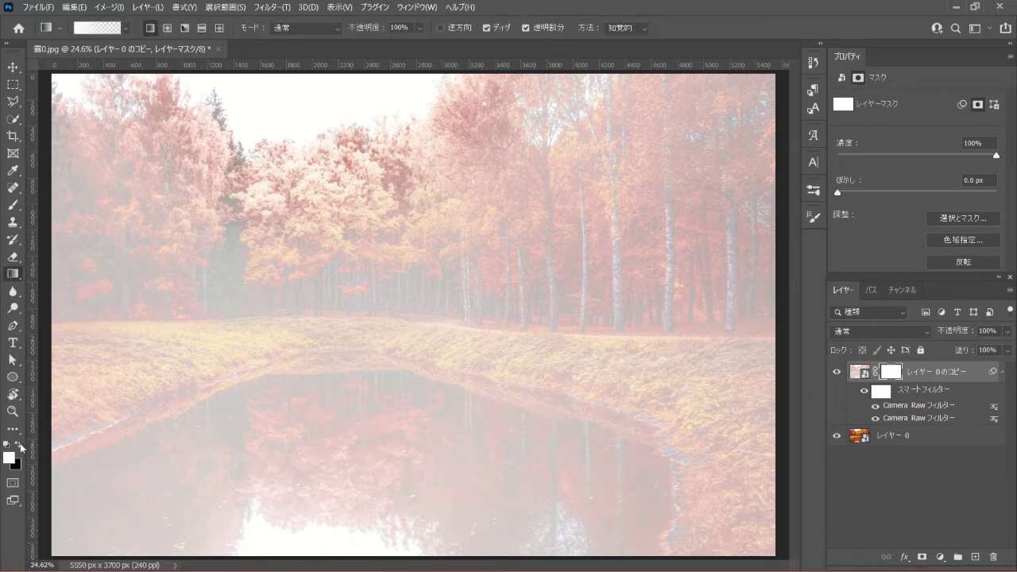
pyautogui.press('d')
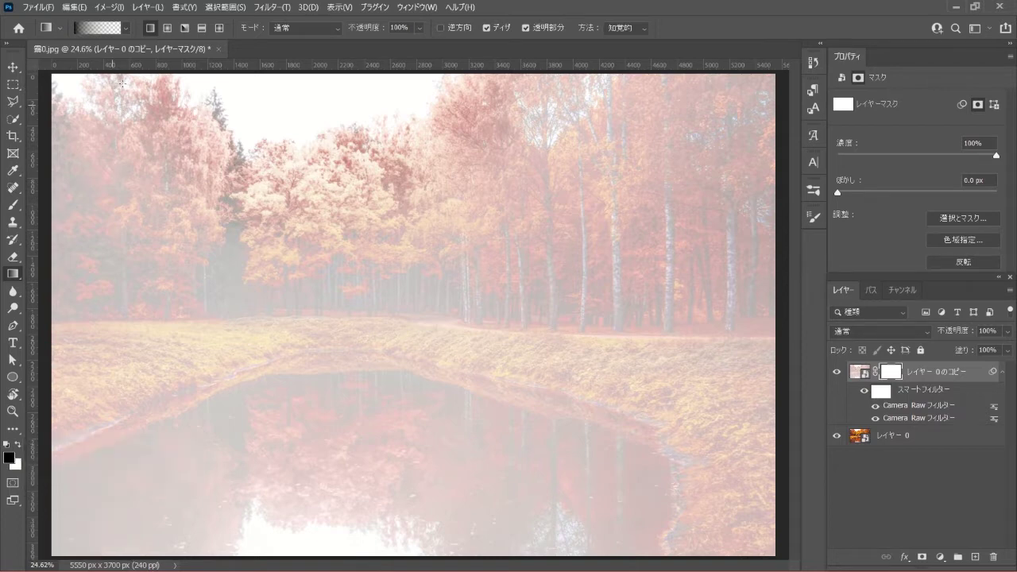
# Choose the Foreground to Transparent gradient from the Basic presets.
pyautogui.click(102, 27)
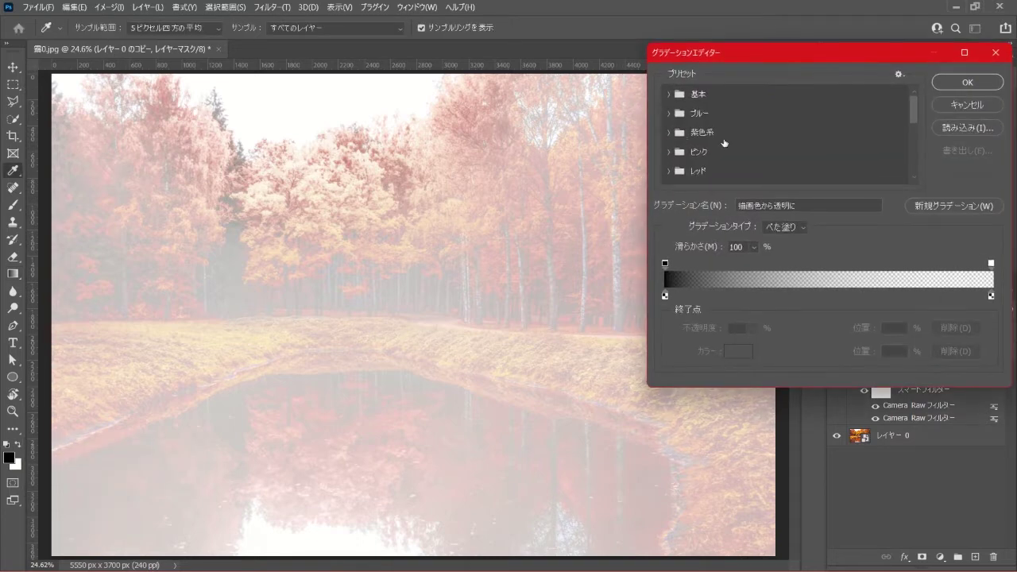
pyautogui.click(673, 99)
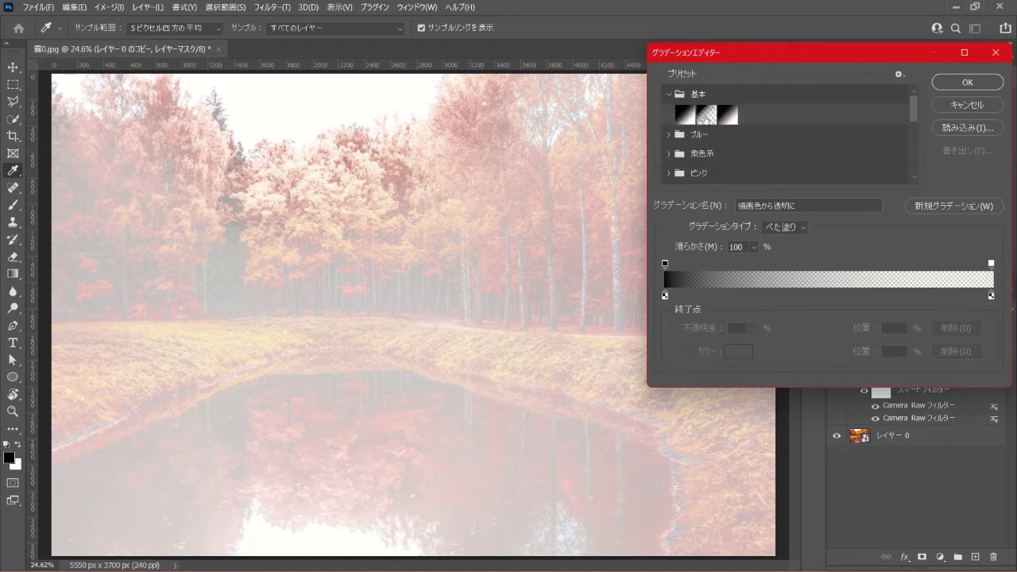
pyautogui.click(706, 116)
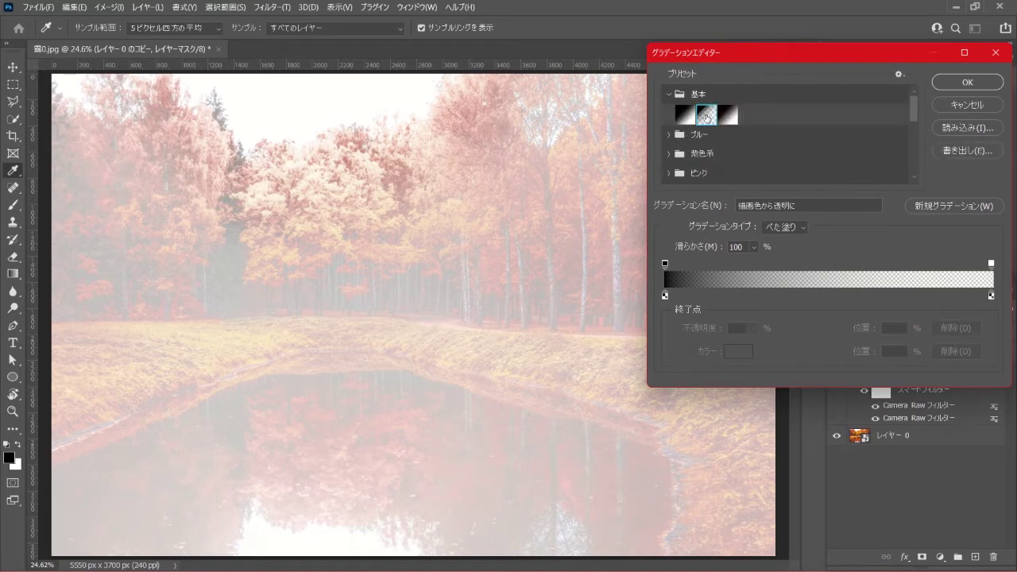
pyautogui.click(966, 83)
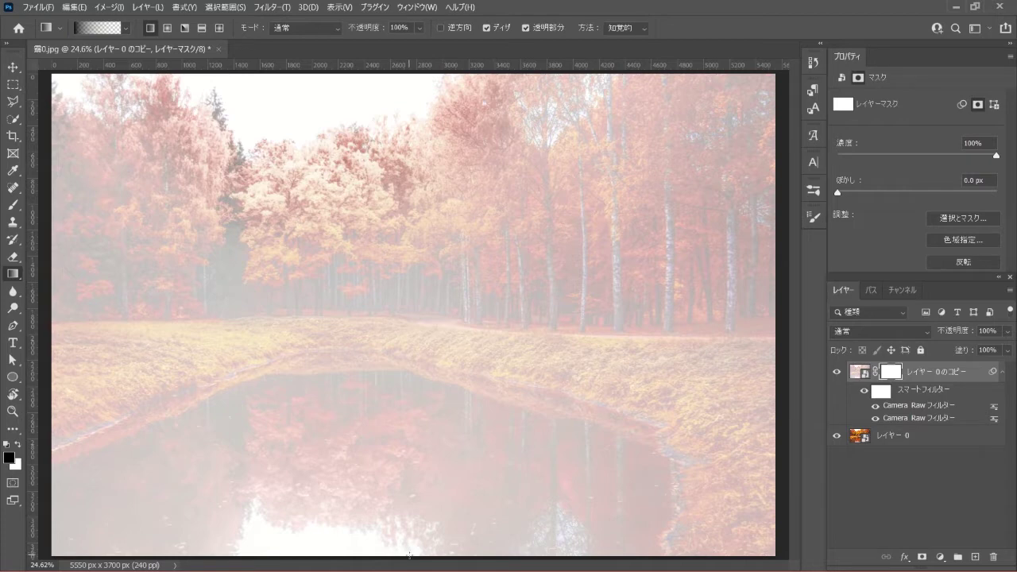
# Fade the fog mask up from the bottom, then at 41% opacity down from the top; add a new layer.
pyautogui.moveTo(409, 555); pyautogui.dragTo(404, 397)
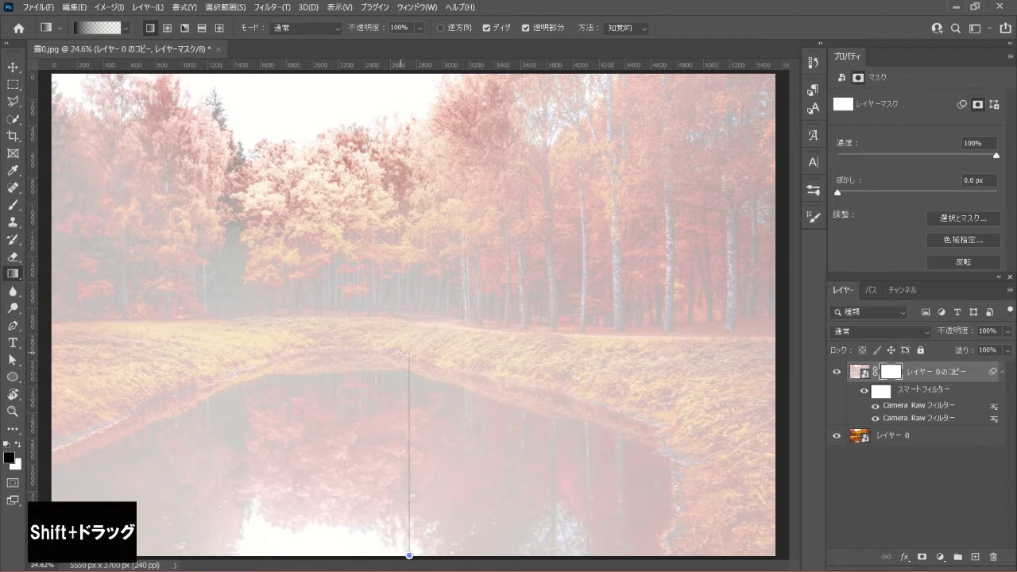
pyautogui.moveTo(408, 353); pyautogui.dragTo(402, 353)
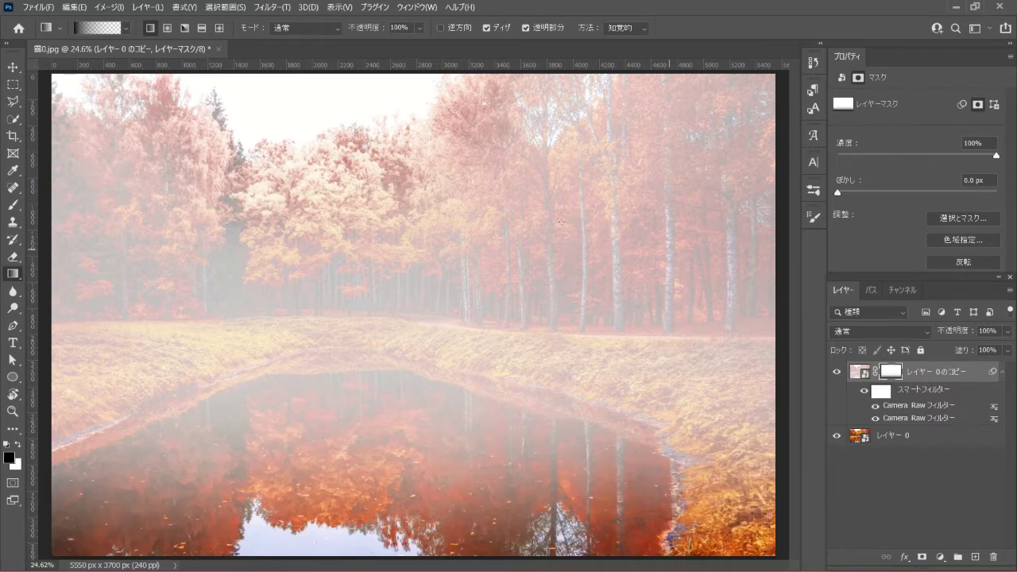
pyautogui.click(419, 28)
pyautogui.moveTo(433, 44); pyautogui.dragTo(400, 45)
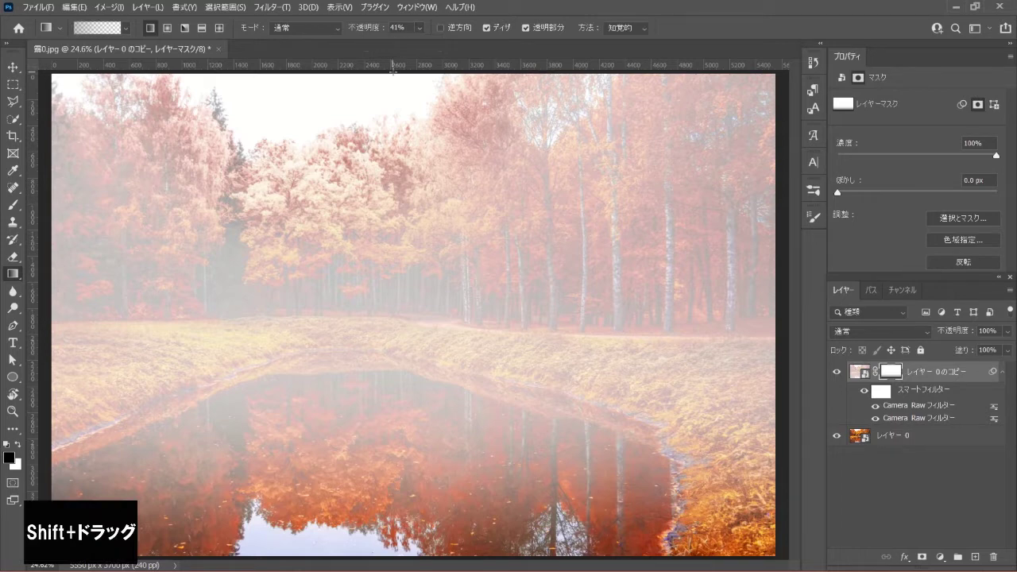
pyautogui.moveTo(392, 71); pyautogui.dragTo(387, 374)
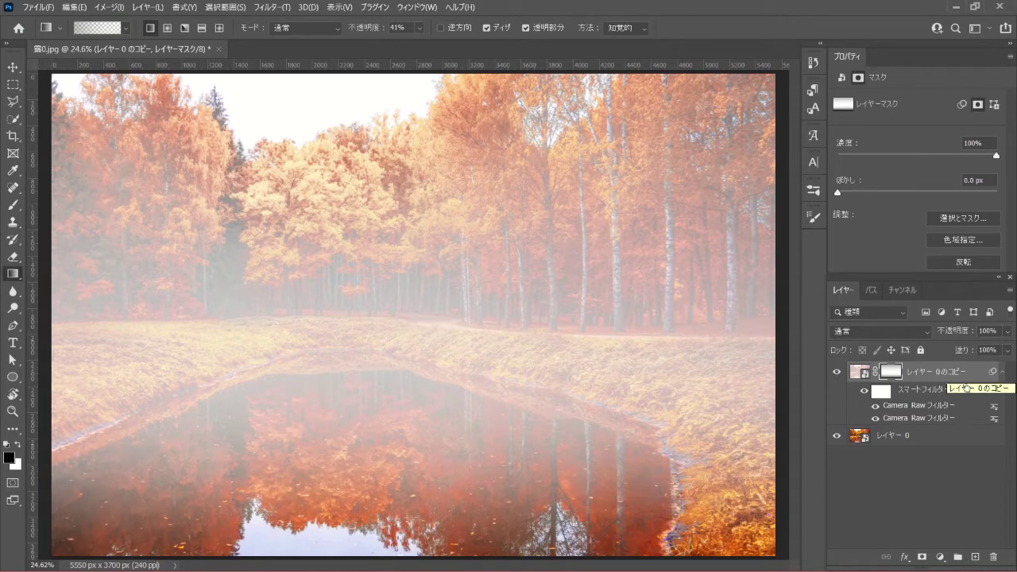
pyautogui.click(975, 557)
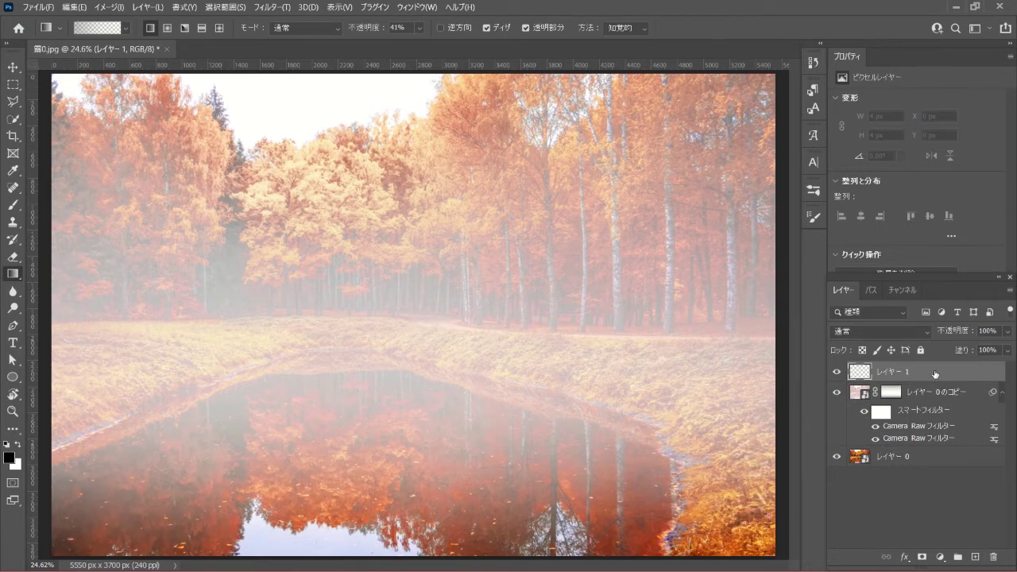
# Fill レイヤー 1 with a grey texture using Filter > Render > Clouds 1.
pyautogui.click(266, 8)
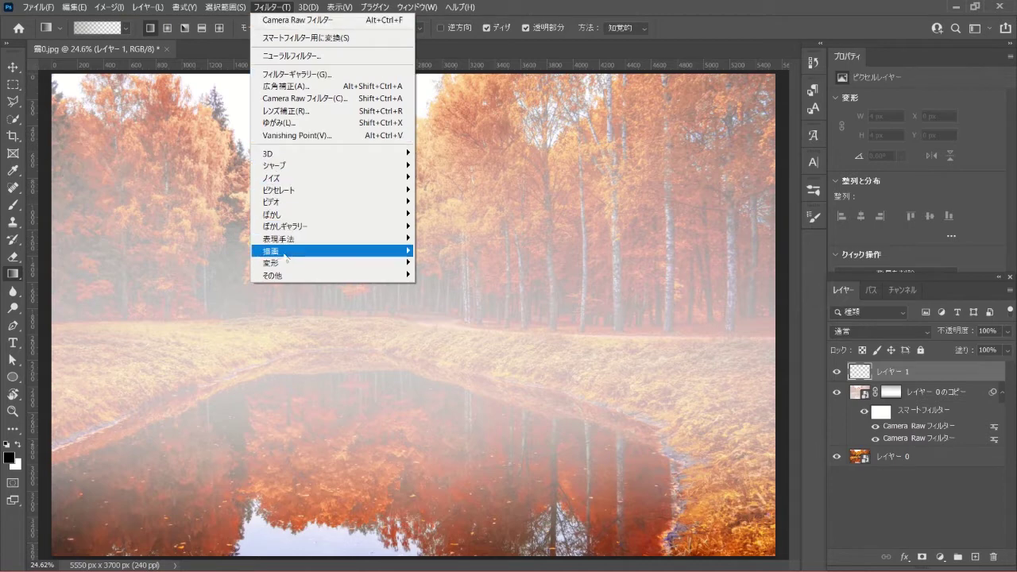
pyautogui.moveTo(318, 250)
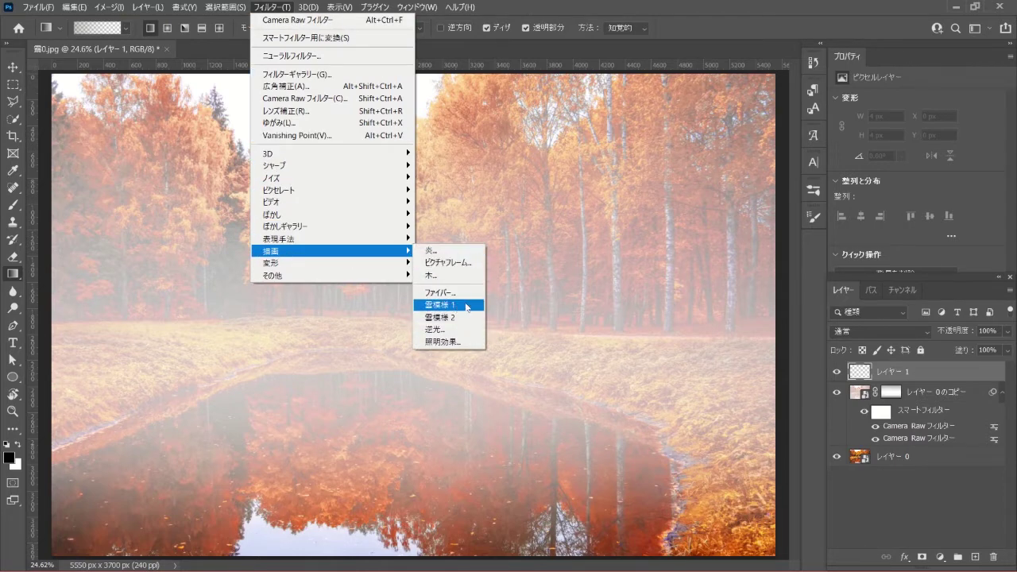
pyautogui.click(473, 306)
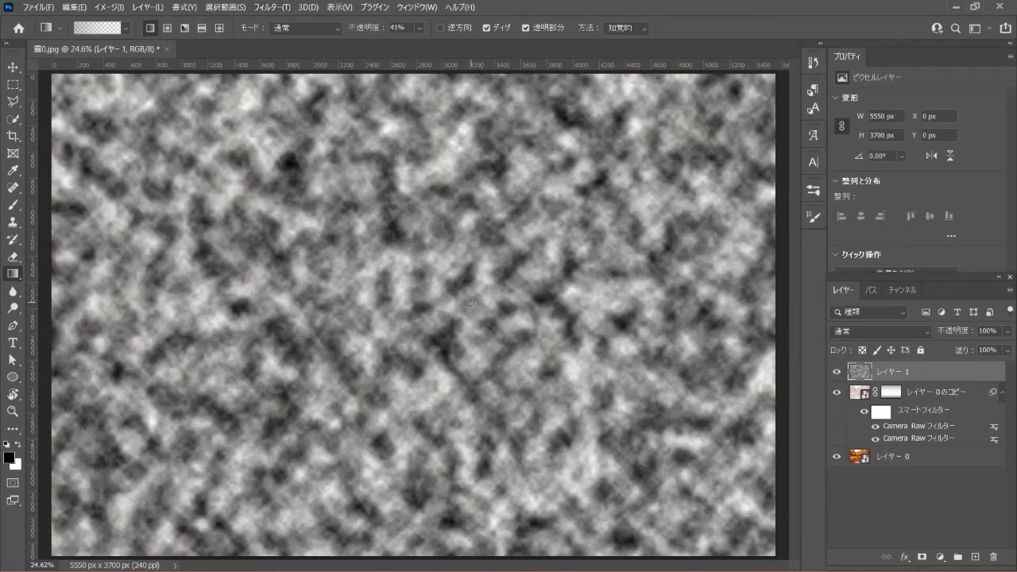
# Convert the cloud layer レイヤー 1 into a smart object.
pyautogui.rightClick(948, 372)
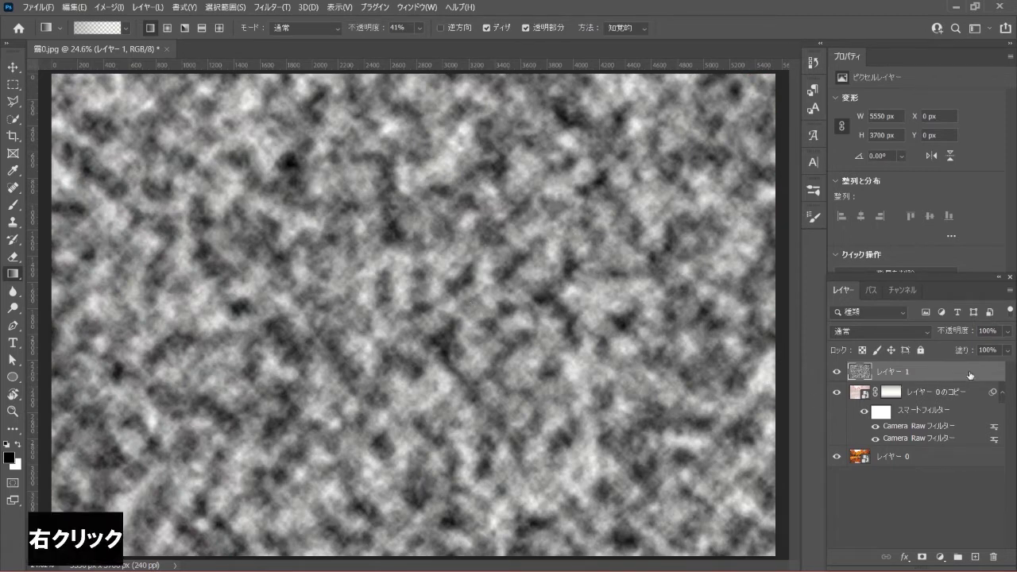
pyautogui.rightClick(969, 372)
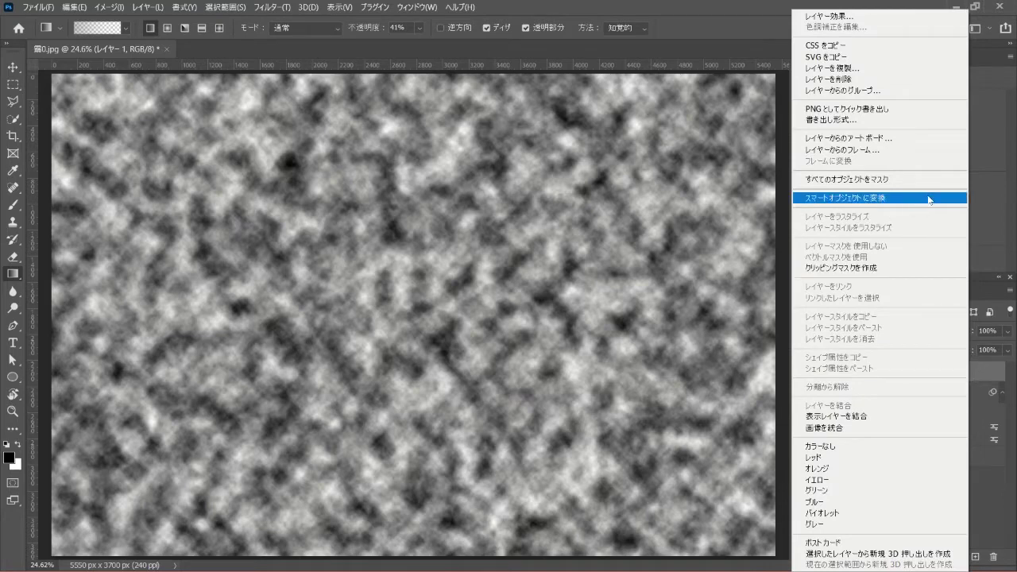
pyautogui.click(929, 199)
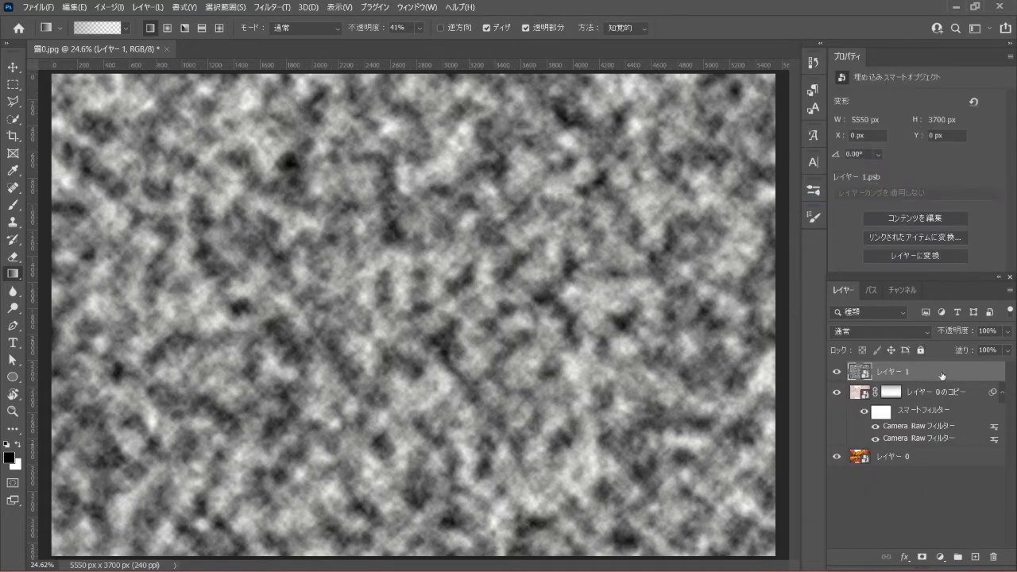
# Set the cloud layer to Screen blend mode at 20% opacity.
pyautogui.click(904, 332)
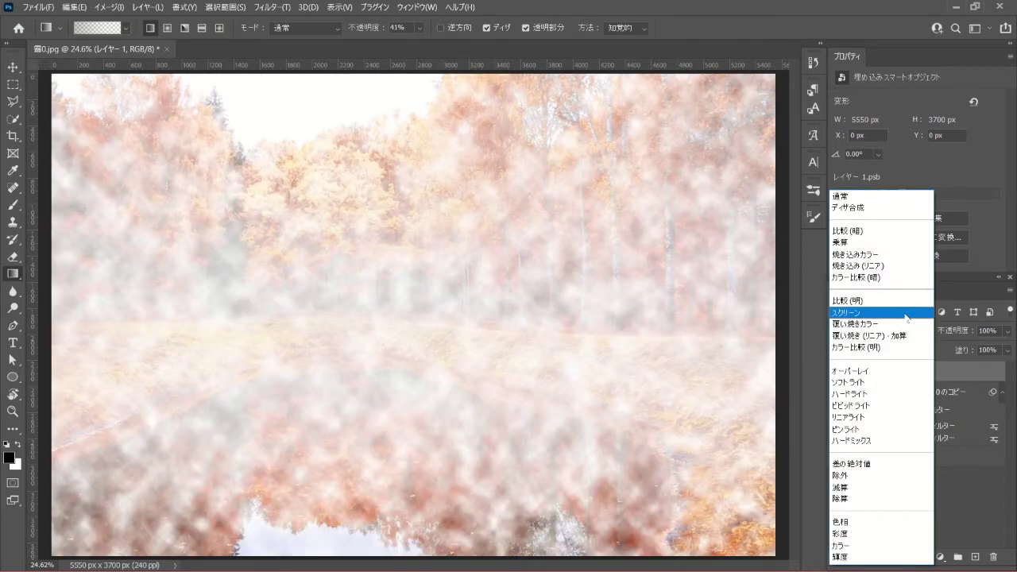
pyautogui.click(919, 316)
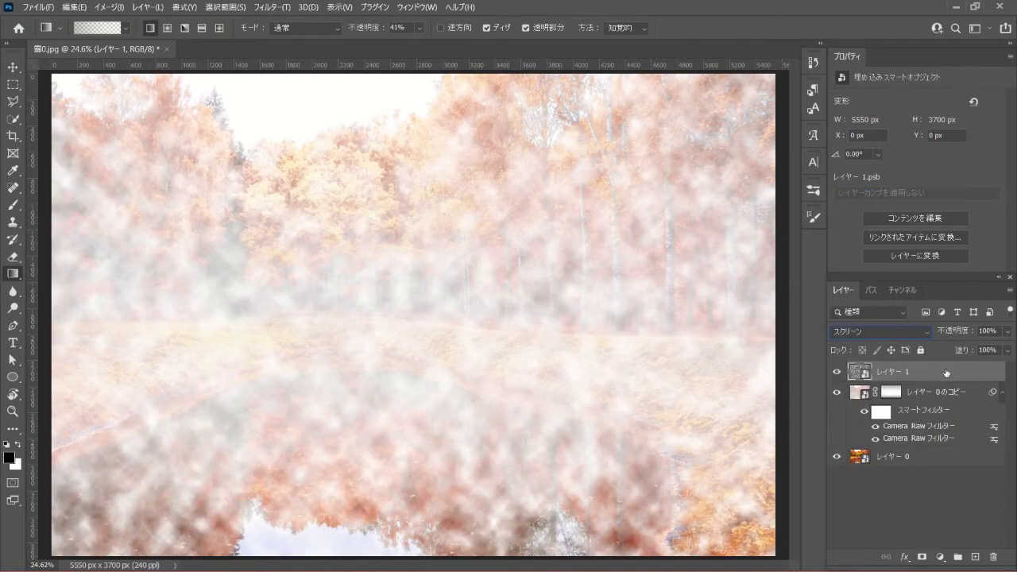
pyautogui.click(1008, 350)
pyautogui.moveTo(1008, 350); pyautogui.dragTo(959, 348)
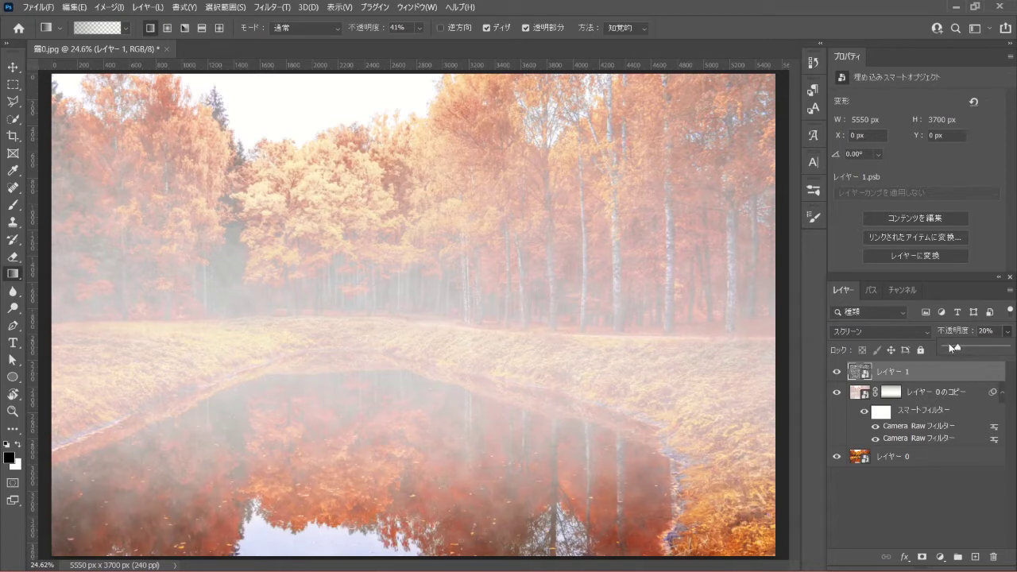
pyautogui.click(967, 373)
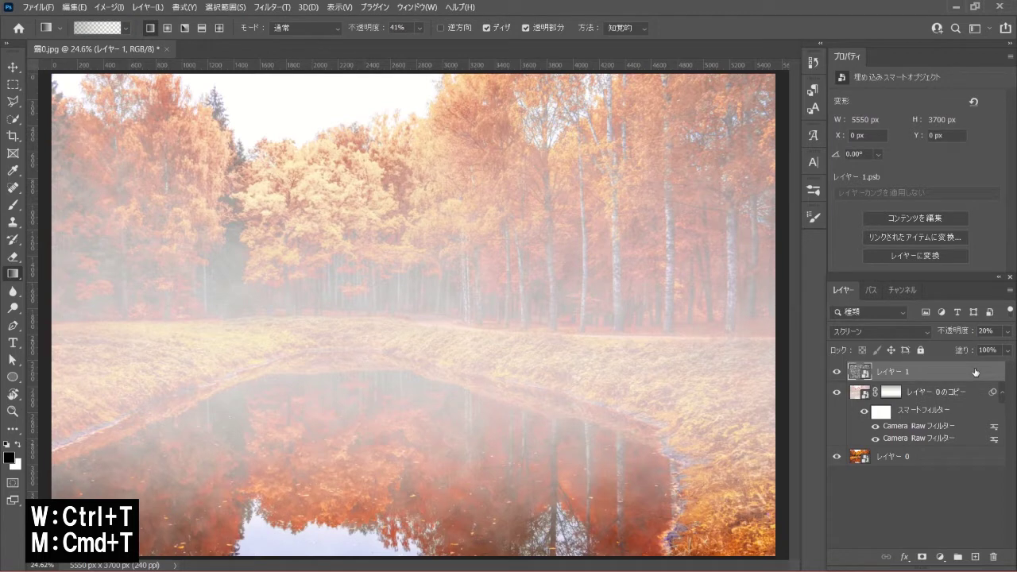
# Stretch the cloud layer to 500% width with proportions unlinked, then add a white layer mask.
pyautogui.hotkey('ctrl', 't')
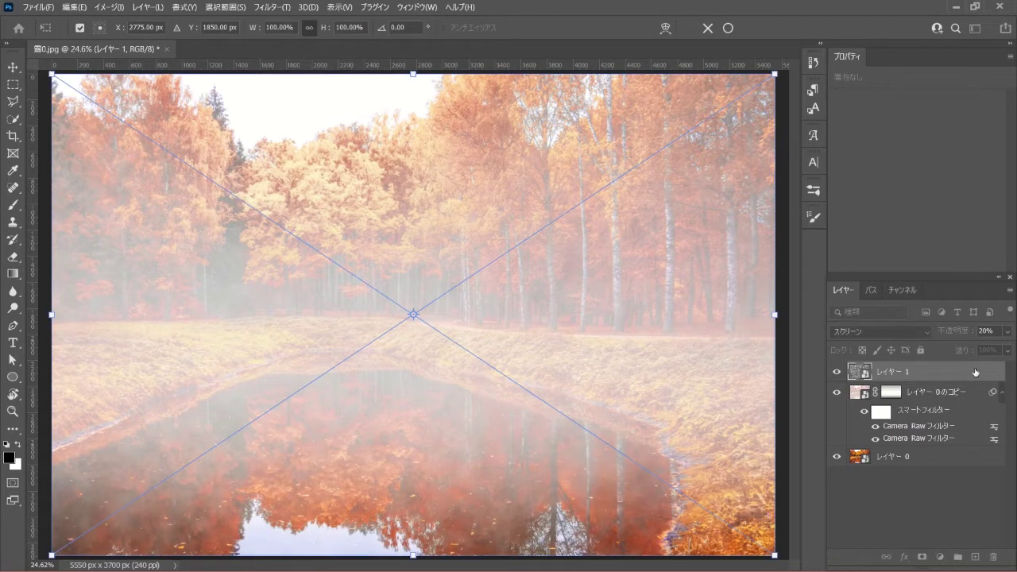
pyautogui.click(310, 28)
pyautogui.click(262, 30)
pyautogui.write('500')
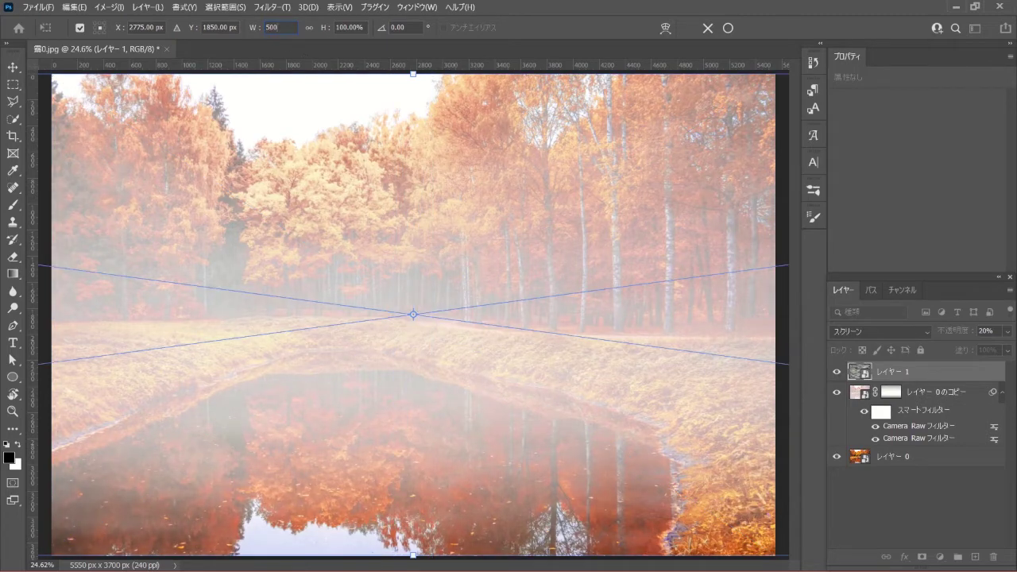
pyautogui.click(728, 28)
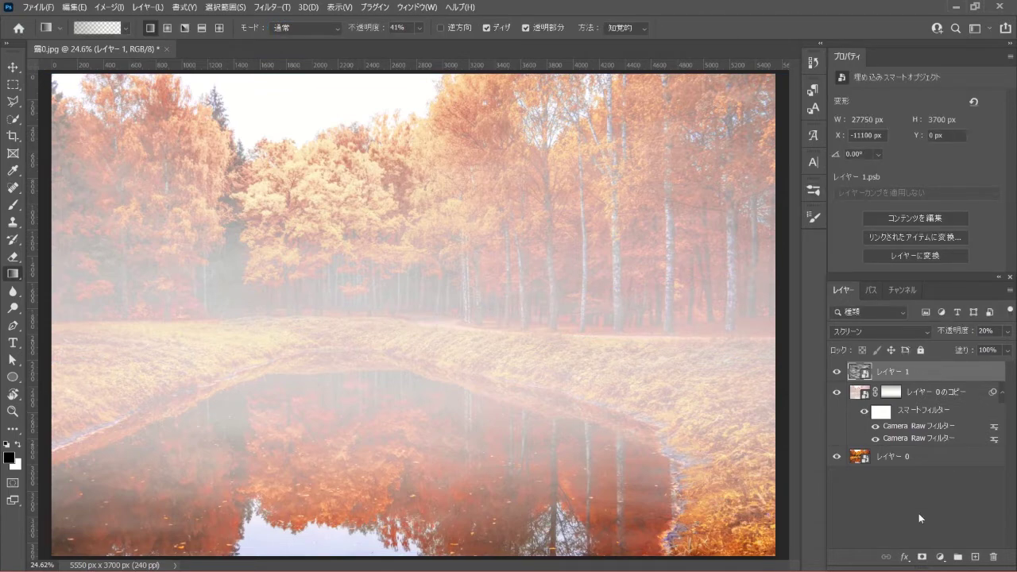
pyautogui.click(922, 558)
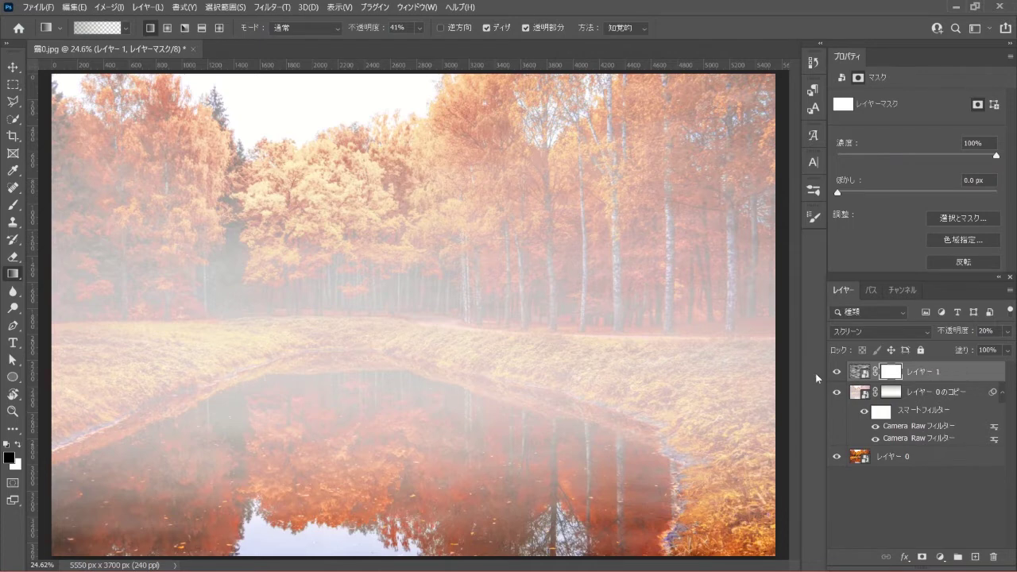
# Select the Gradient tool and raise its opacity to 100%.
pyautogui.rightClick(12, 274)
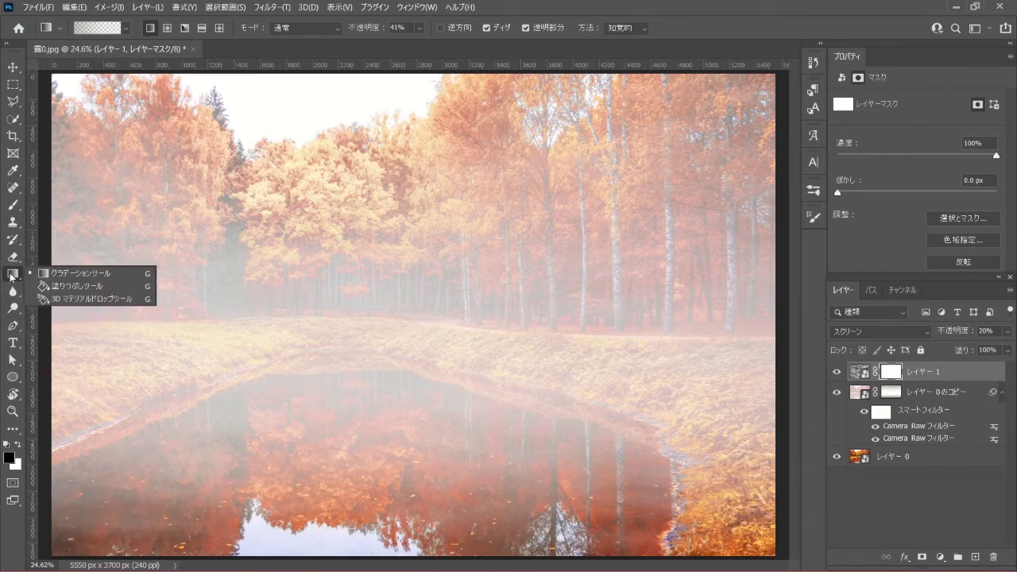
pyautogui.click(113, 276)
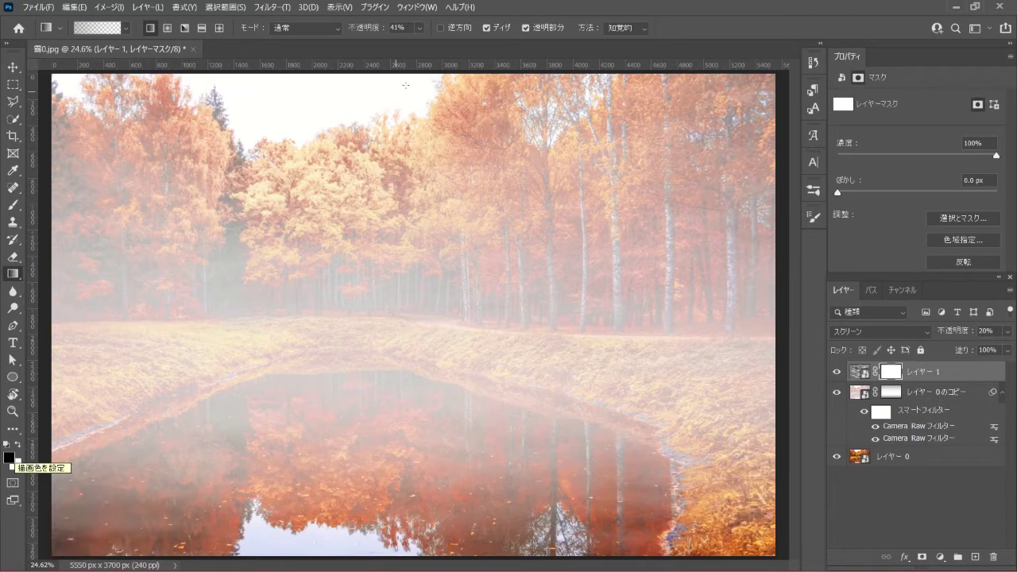
pyautogui.click(420, 28)
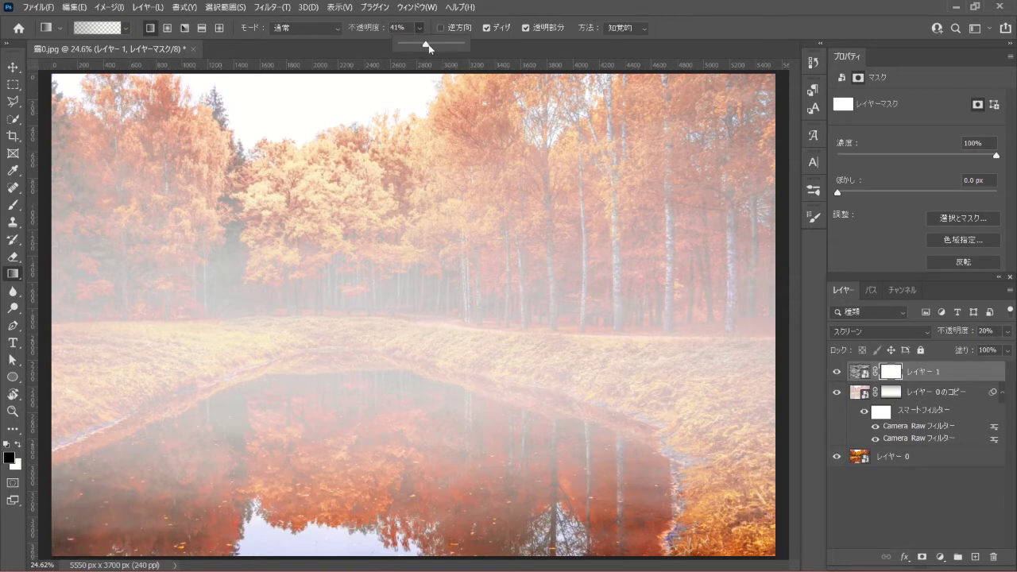
pyautogui.moveTo(428, 45); pyautogui.dragTo(489, 45)
# Draw vertical gradients on the cloud mask to confine mist to a middle band, then target the layer thumbnail.
pyautogui.moveTo(406, 471); pyautogui.dragTo(403, 387)
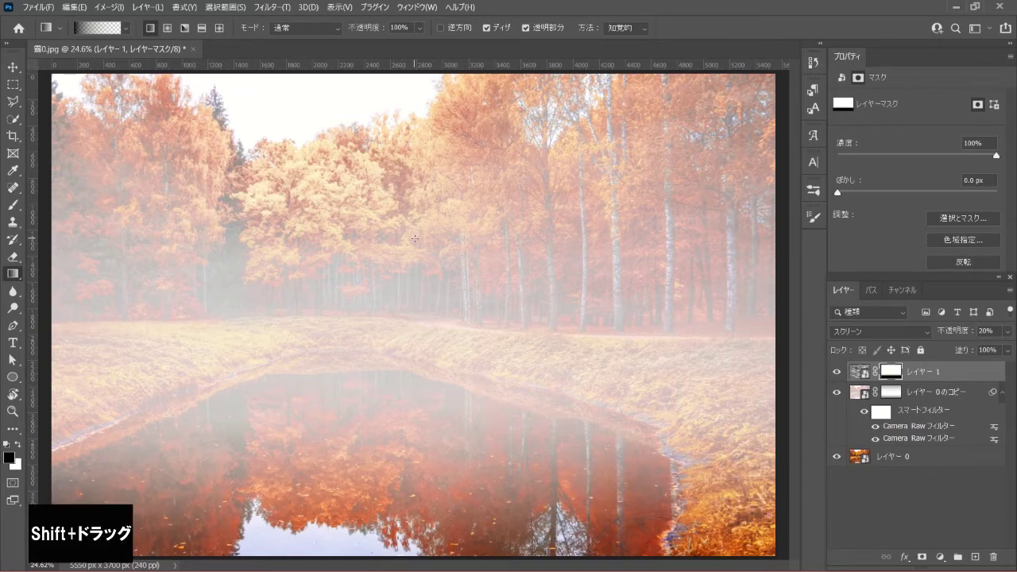
pyautogui.moveTo(414, 238); pyautogui.dragTo(412, 350)
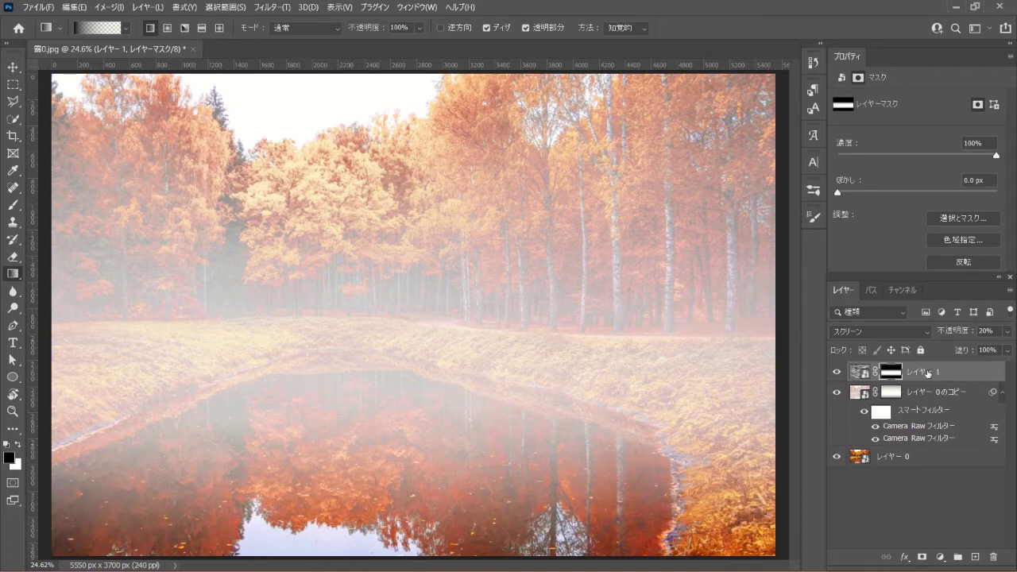
pyautogui.click(861, 372)
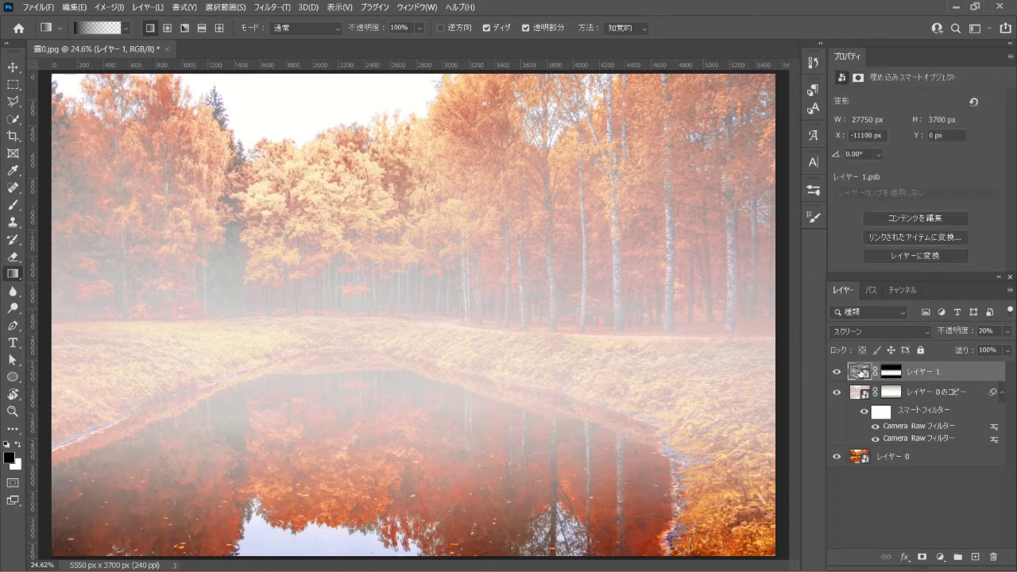
# Apply a Gaussian Blur smart filter with a 10-pixel radius to cloud layer レイヤー 1.
pyautogui.click(278, 11)
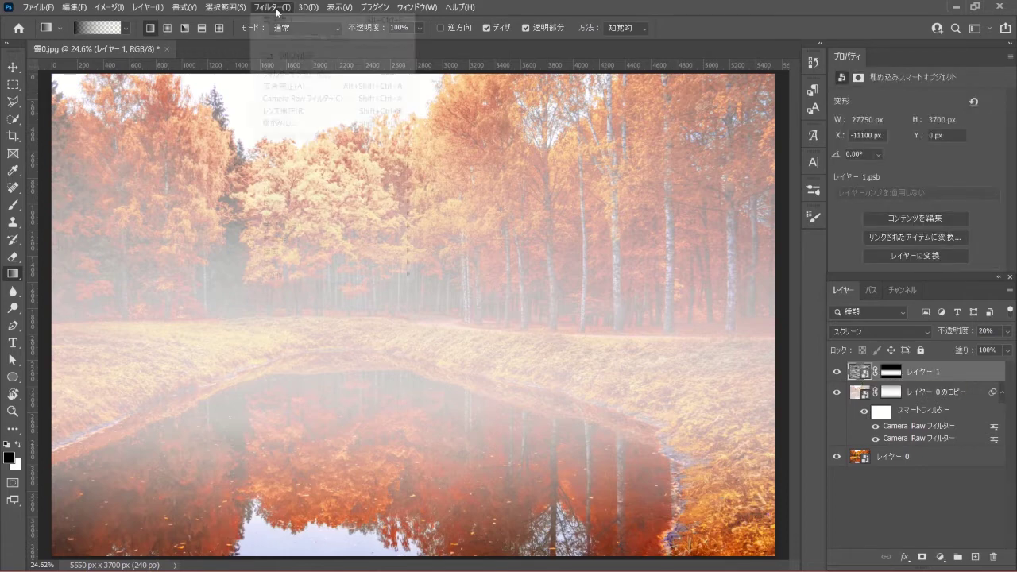
pyautogui.moveTo(330, 214)
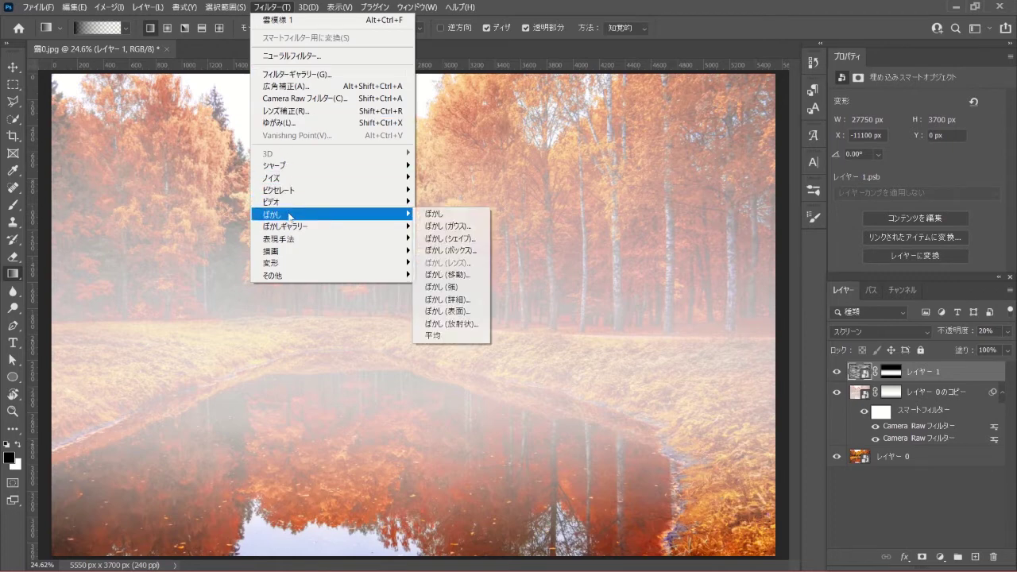
pyautogui.click(467, 226)
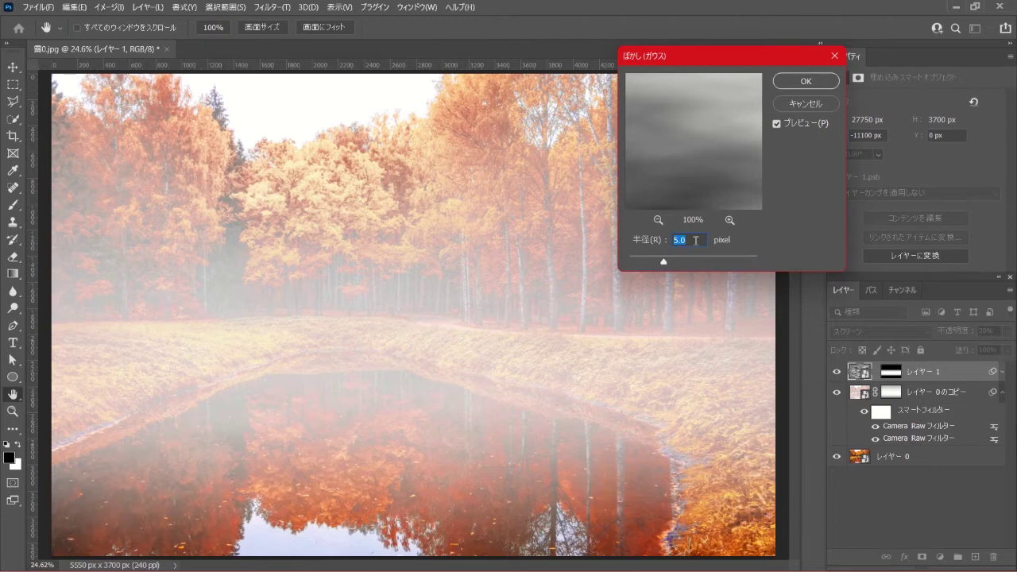
pyautogui.write('10')
pyautogui.click(807, 81)
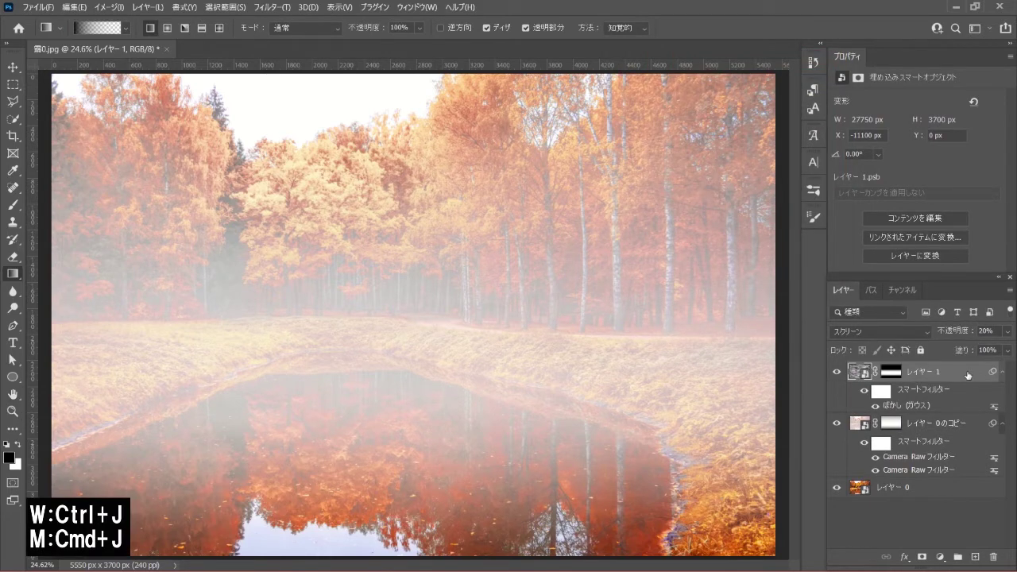
# Duplicate レイヤー 1 and set the copy to Soft Light blending at 68% opacity.
pyautogui.hotkey('ctrl', 'j')
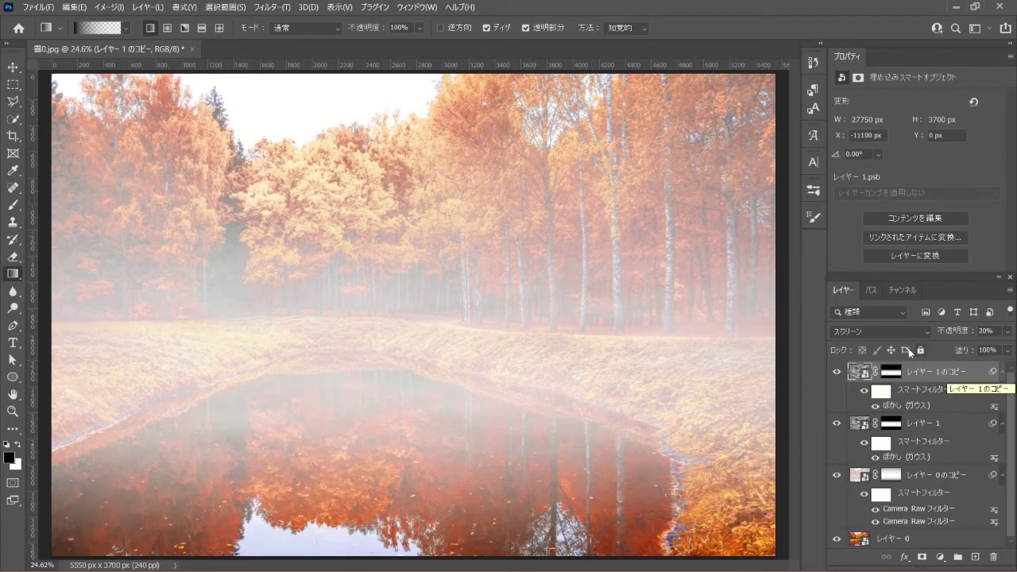
pyautogui.click(893, 332)
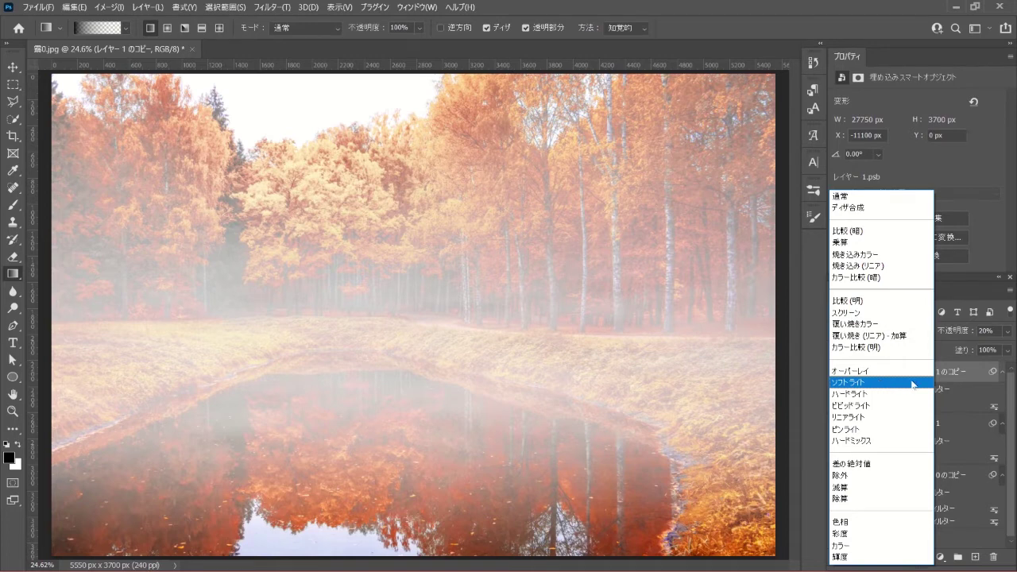
pyautogui.click(913, 385)
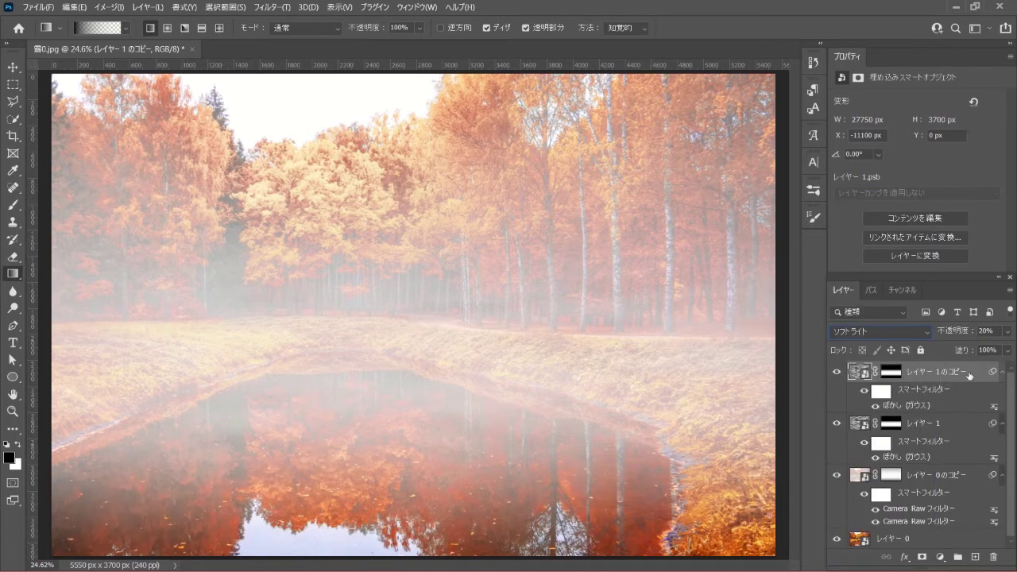
pyautogui.click(1007, 332)
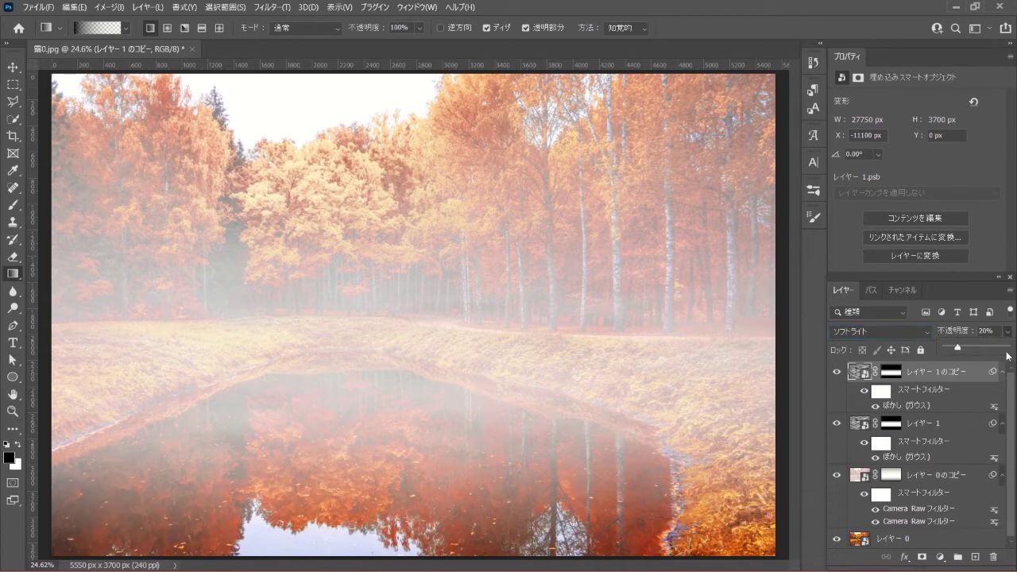
pyautogui.moveTo(958, 348); pyautogui.dragTo(988, 348)
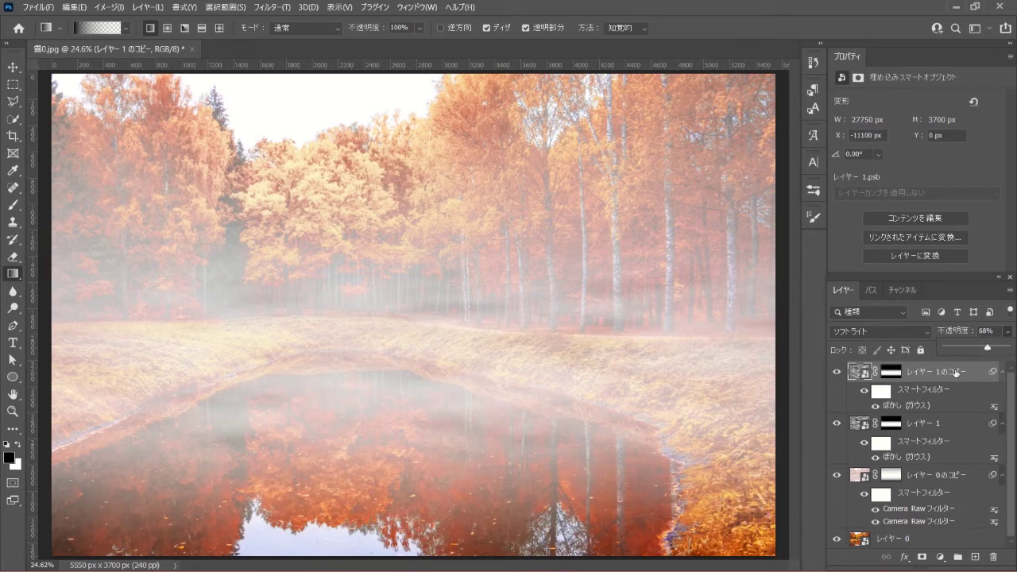
pyautogui.press('v')
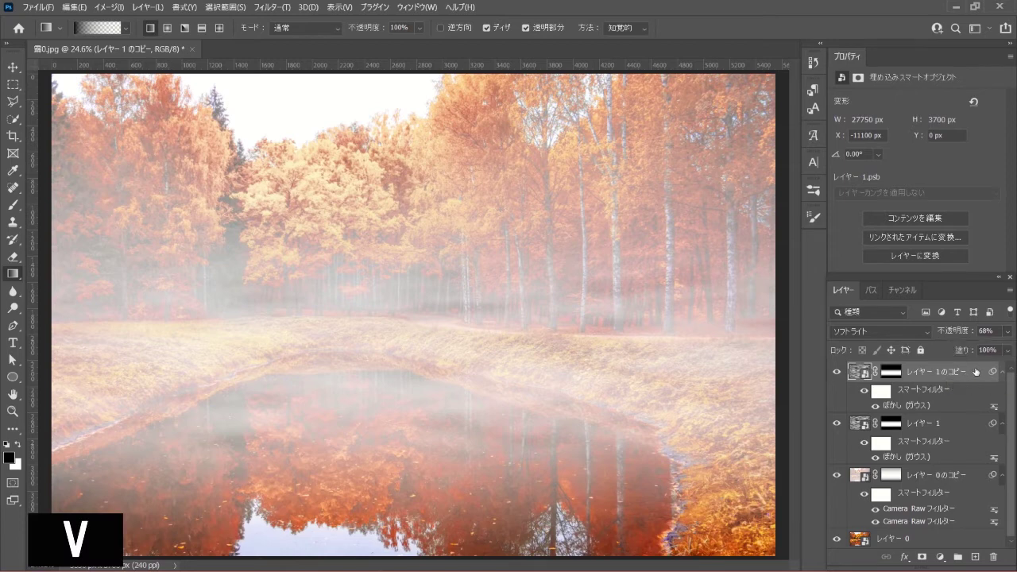
# Move the Soft Light cloud copy about 410 px down toward the pond.
pyautogui.press('v')
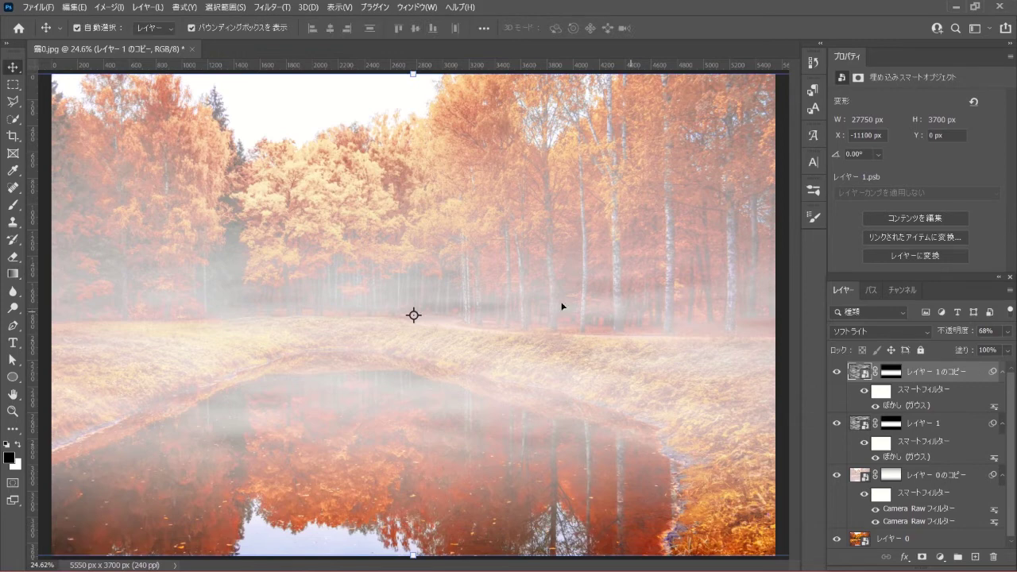
pyautogui.moveTo(453, 291); pyautogui.dragTo(449, 334)
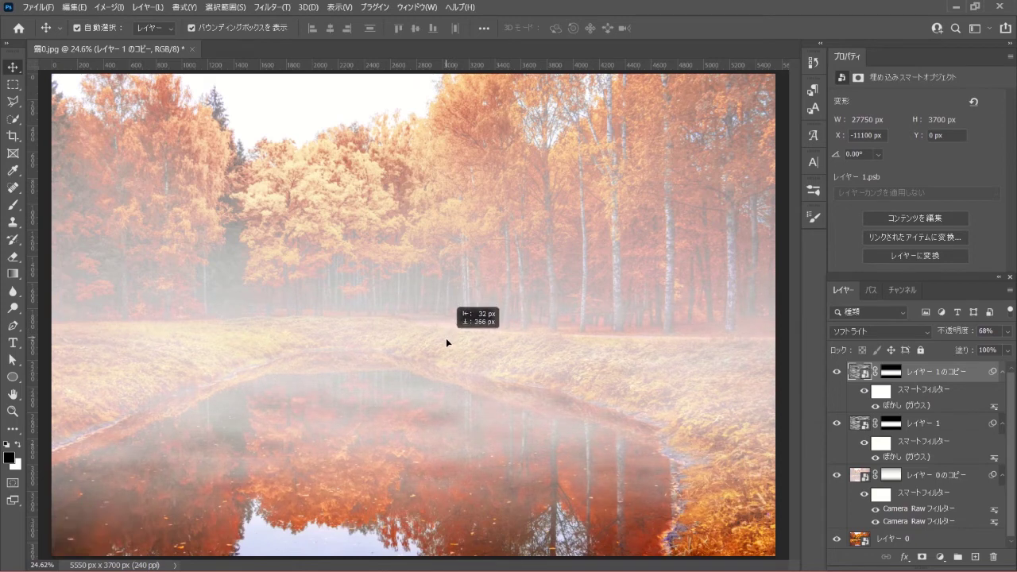
pyautogui.moveTo(448, 333); pyautogui.dragTo(447, 344)
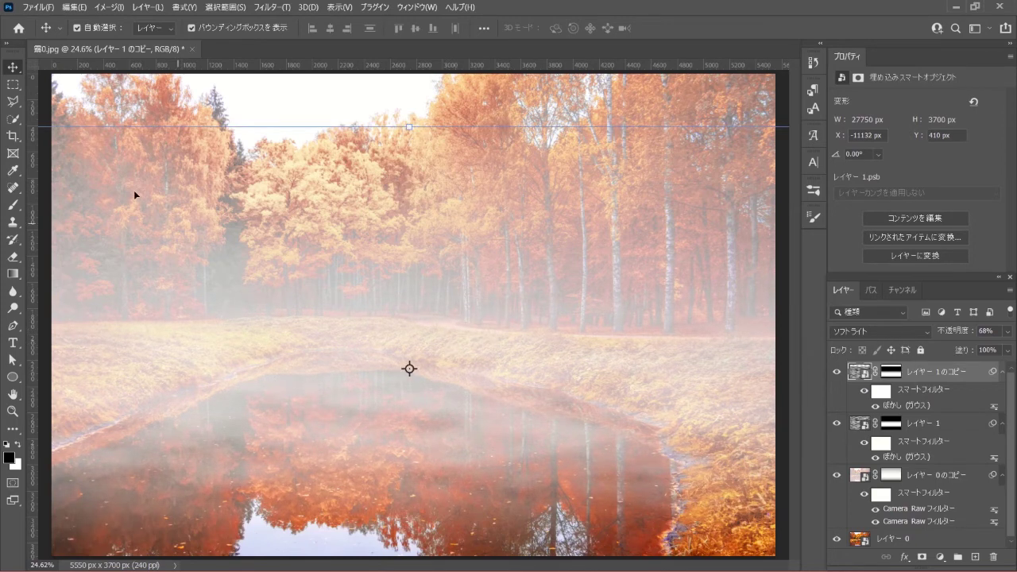
pyautogui.click(13, 85)
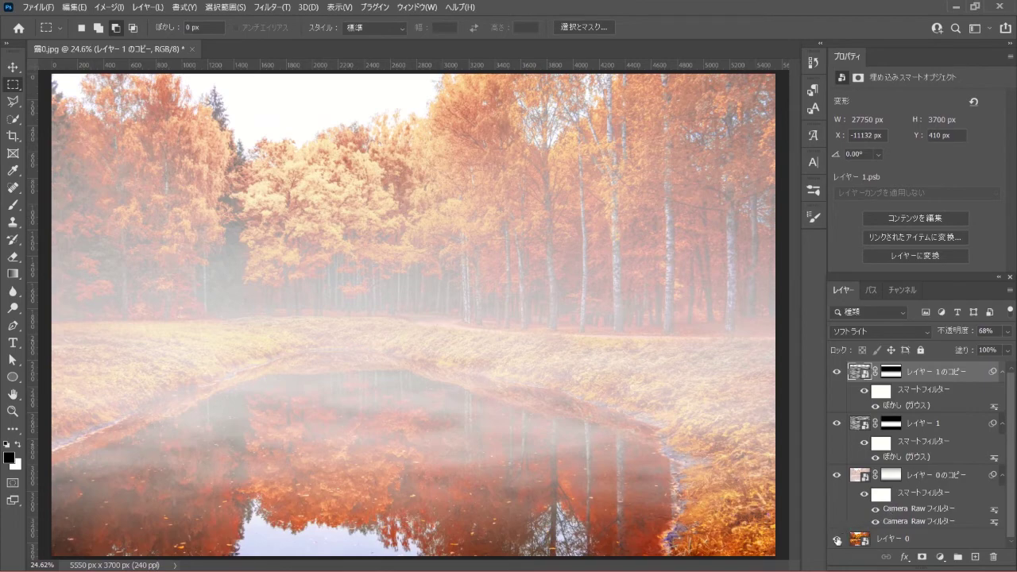
pyautogui.keyDown('alt'); pyautogui.click(837, 541); pyautogui.keyUp('alt')
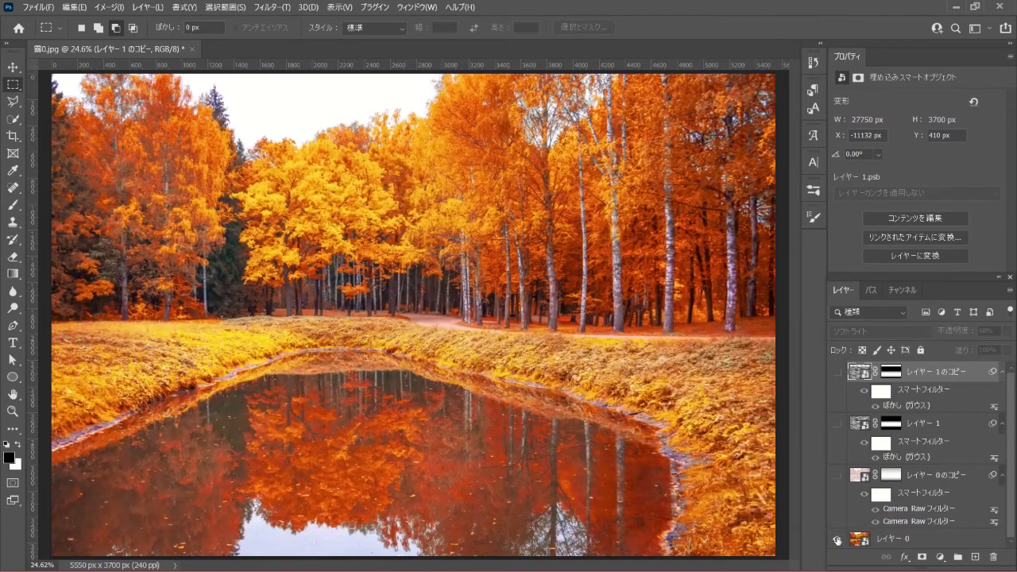
pyautogui.keyDown('alt'); pyautogui.click(837, 541); pyautogui.keyUp('alt')
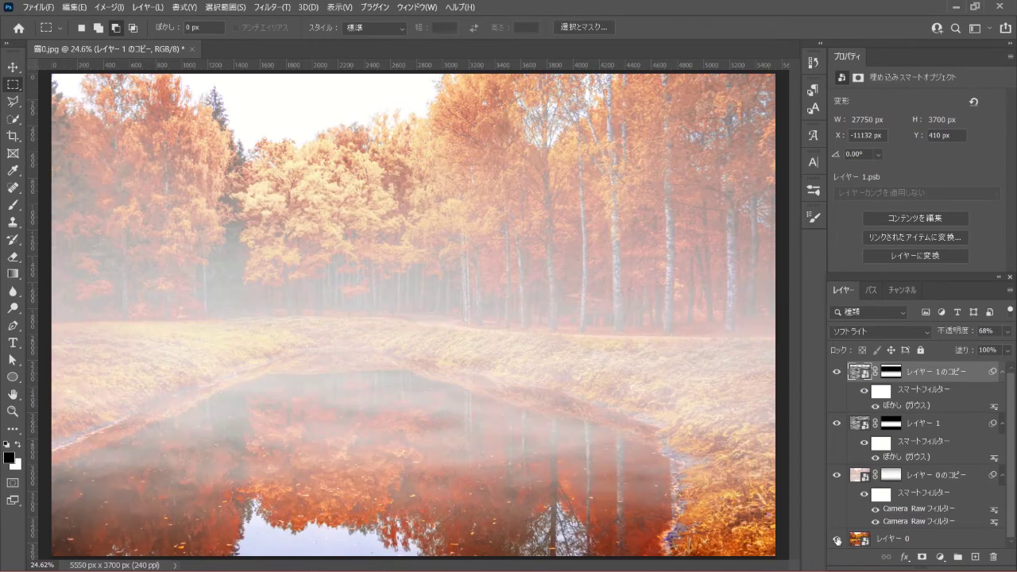
pyautogui.keyDown('alt'); pyautogui.click(837, 541); pyautogui.keyUp('alt')
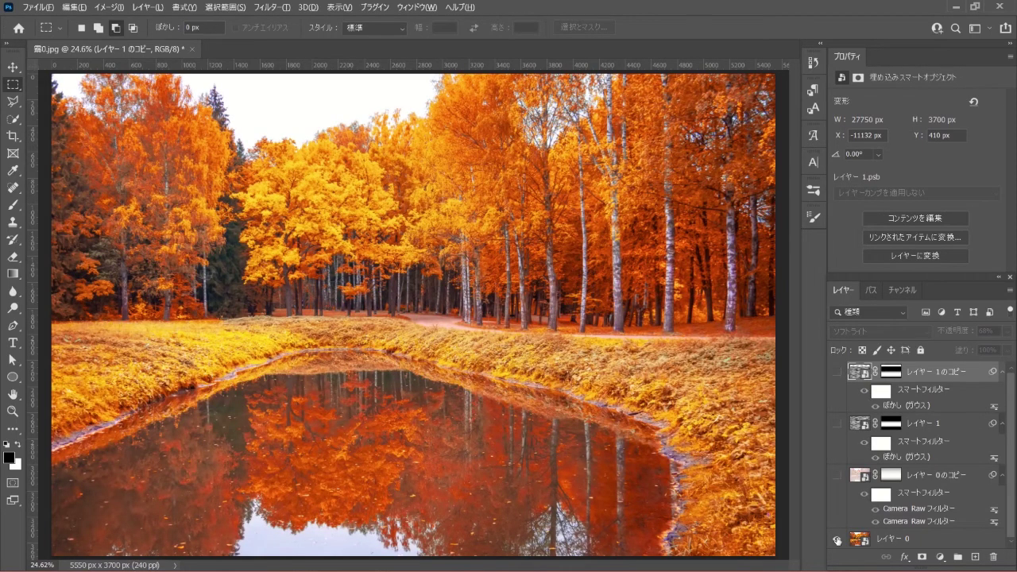
pyautogui.keyDown('alt'); pyautogui.click(837, 542); pyautogui.keyUp('alt')
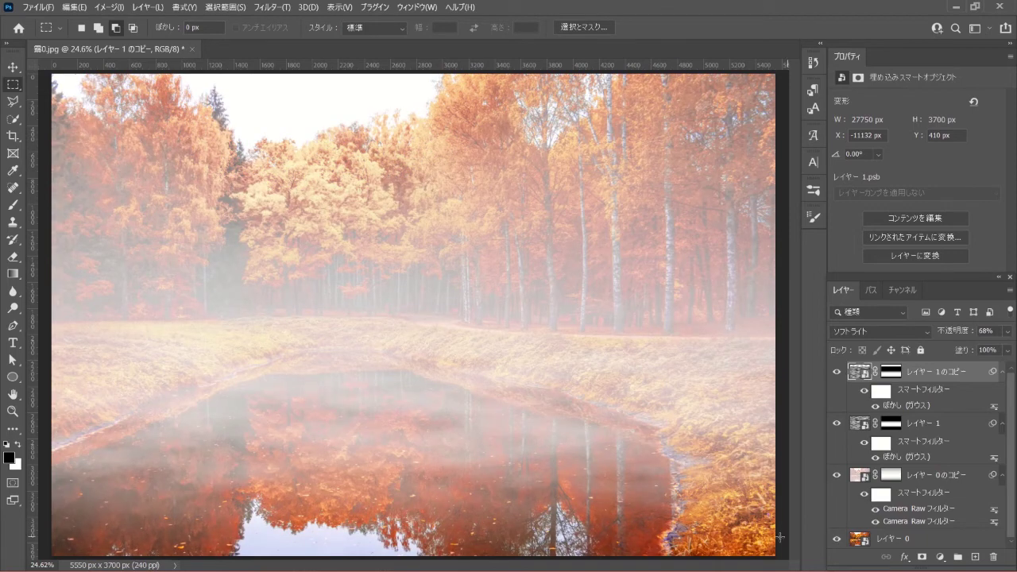